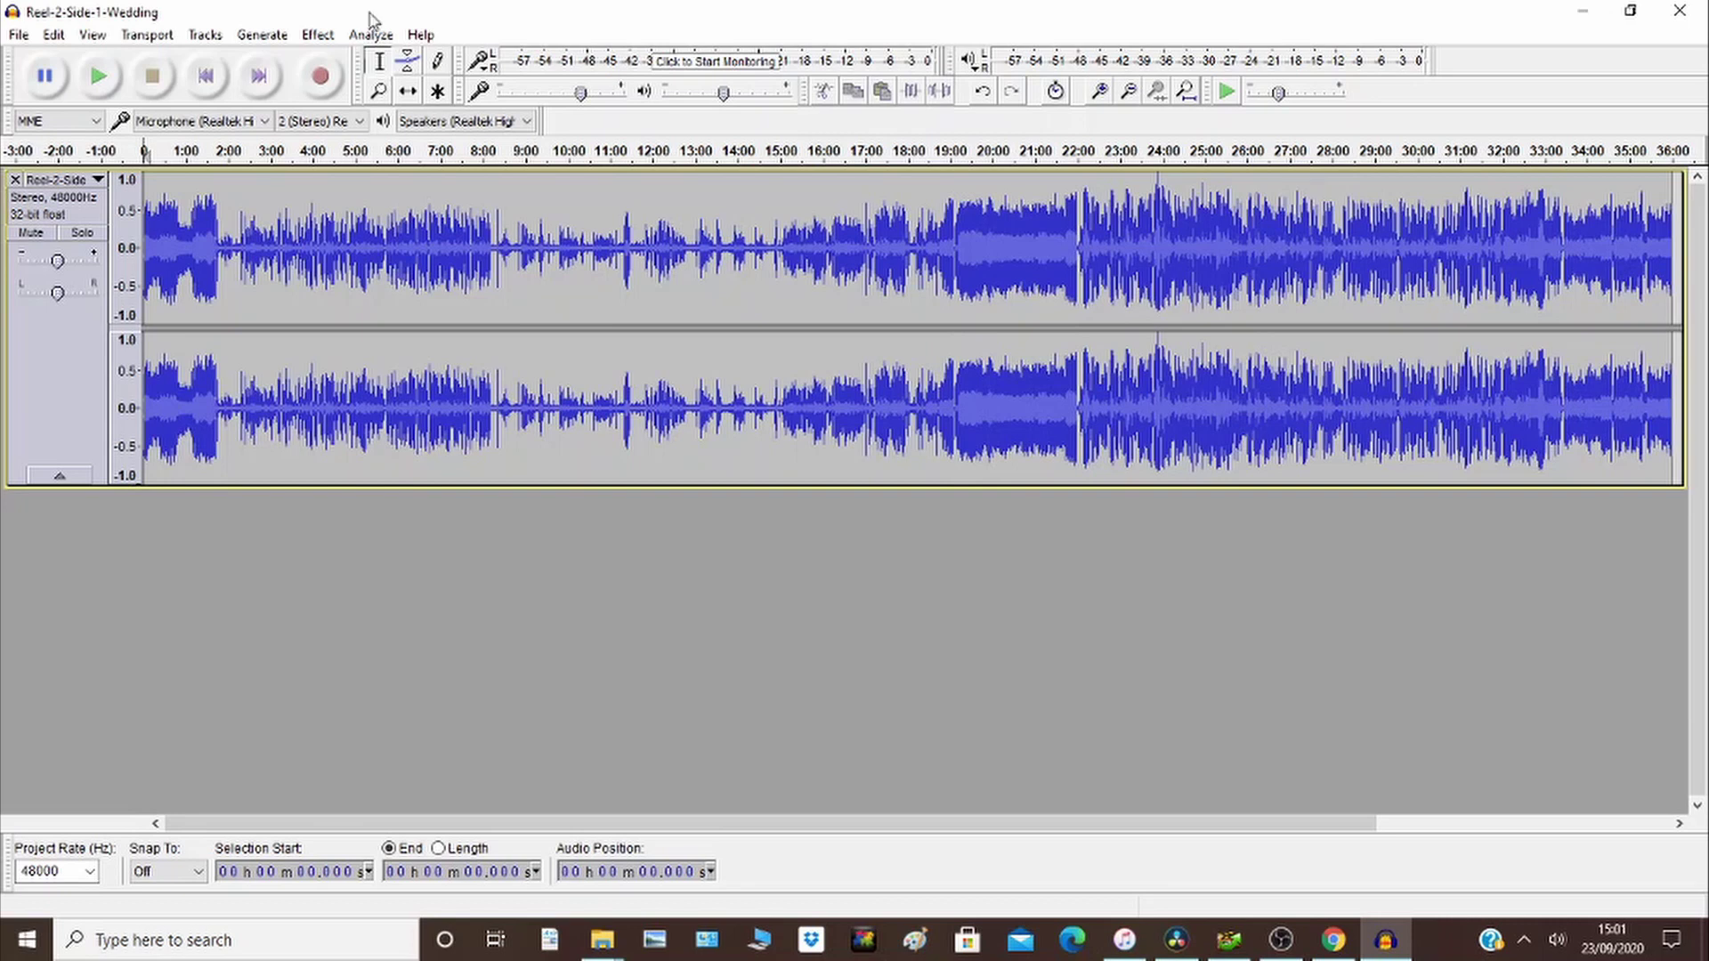
Open the Noise Reduction effect and close it without applying anything
{"action": "left_click", "coordinate": [317, 36]}
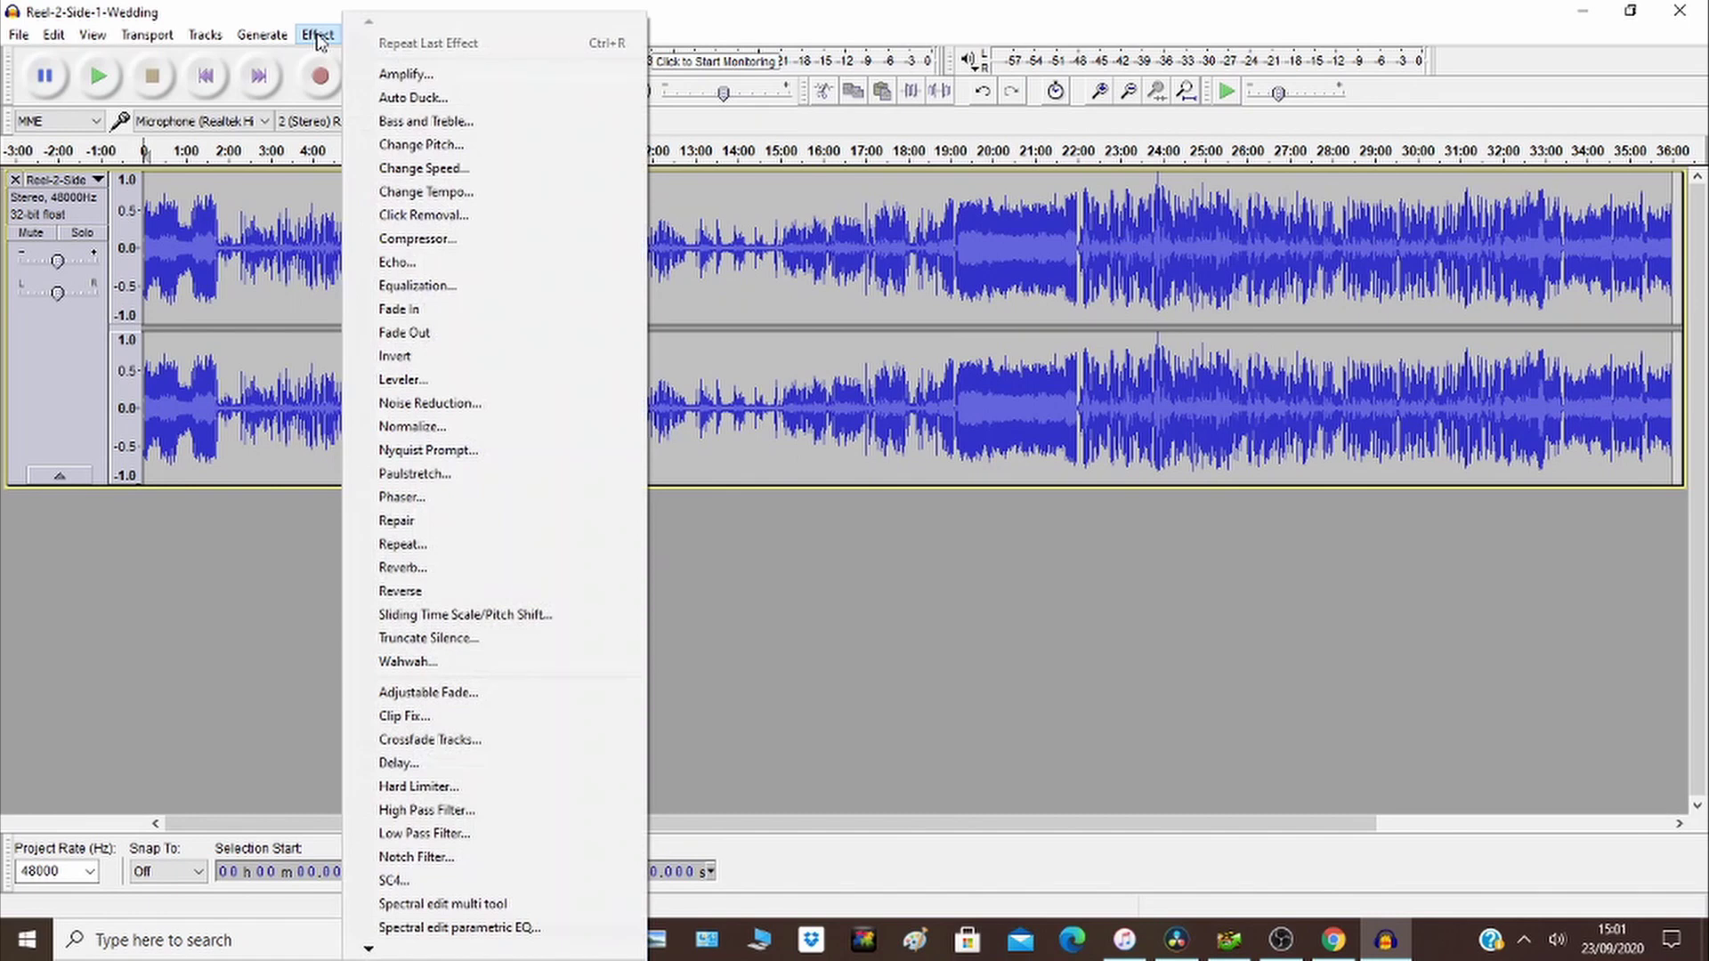
{"action": "left_click", "coordinate": [450, 402]}
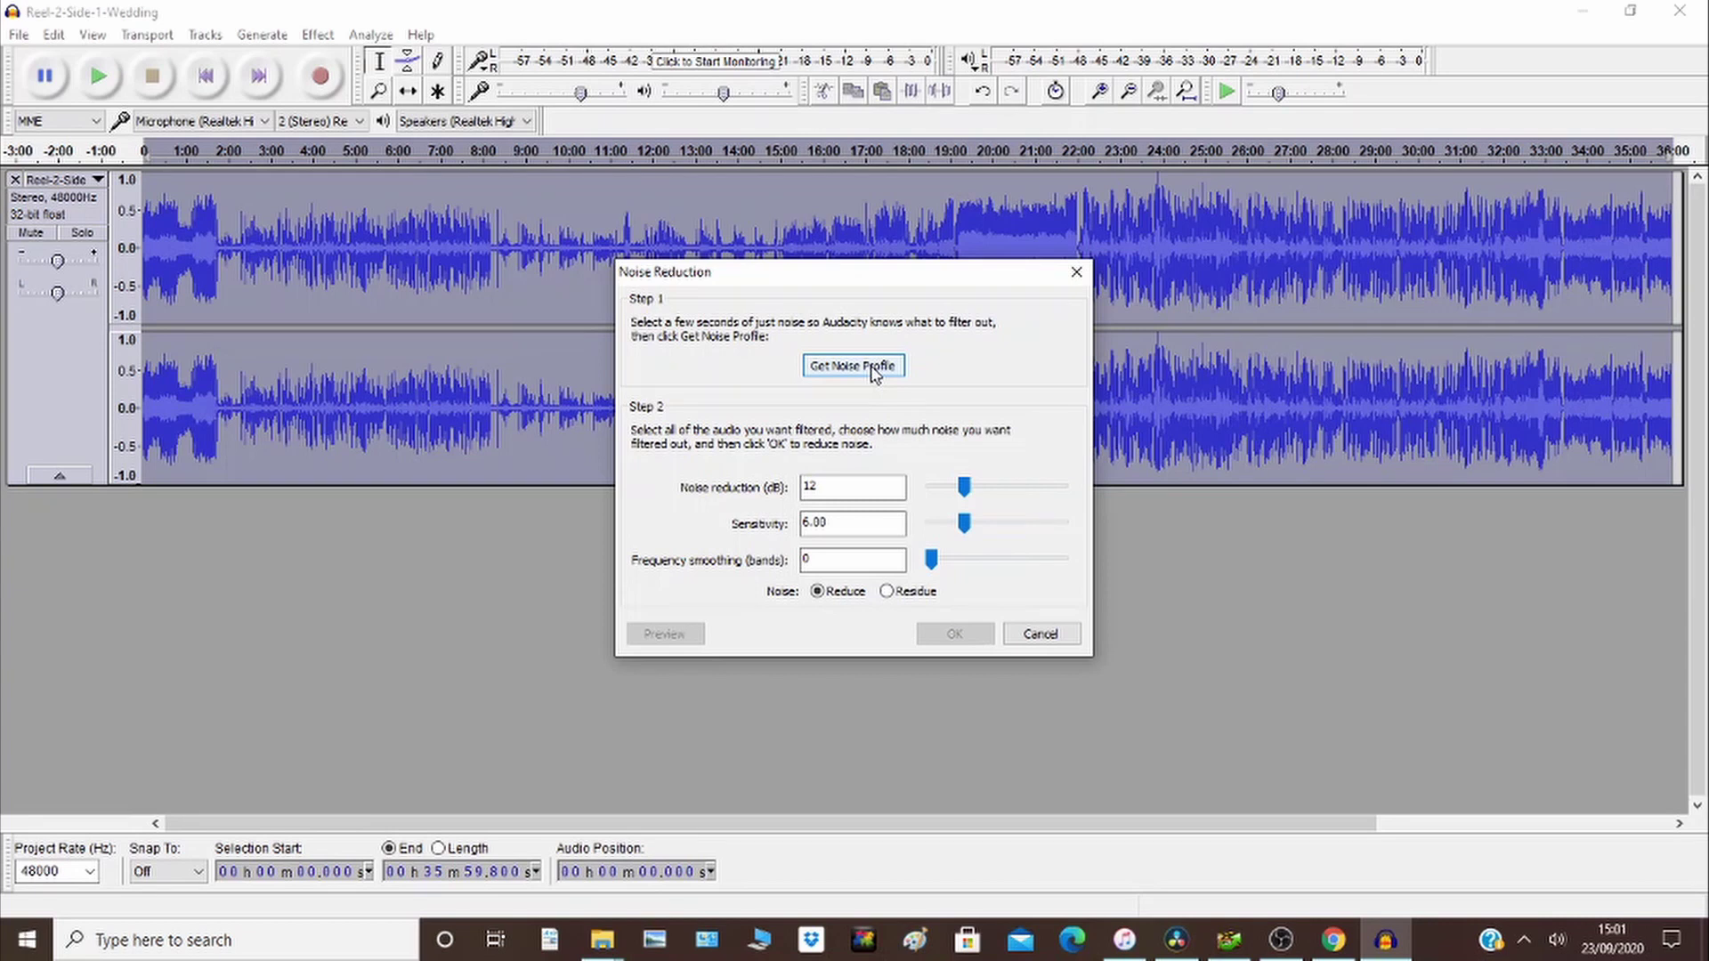
{"action": "left_click", "coordinate": [1034, 634]}
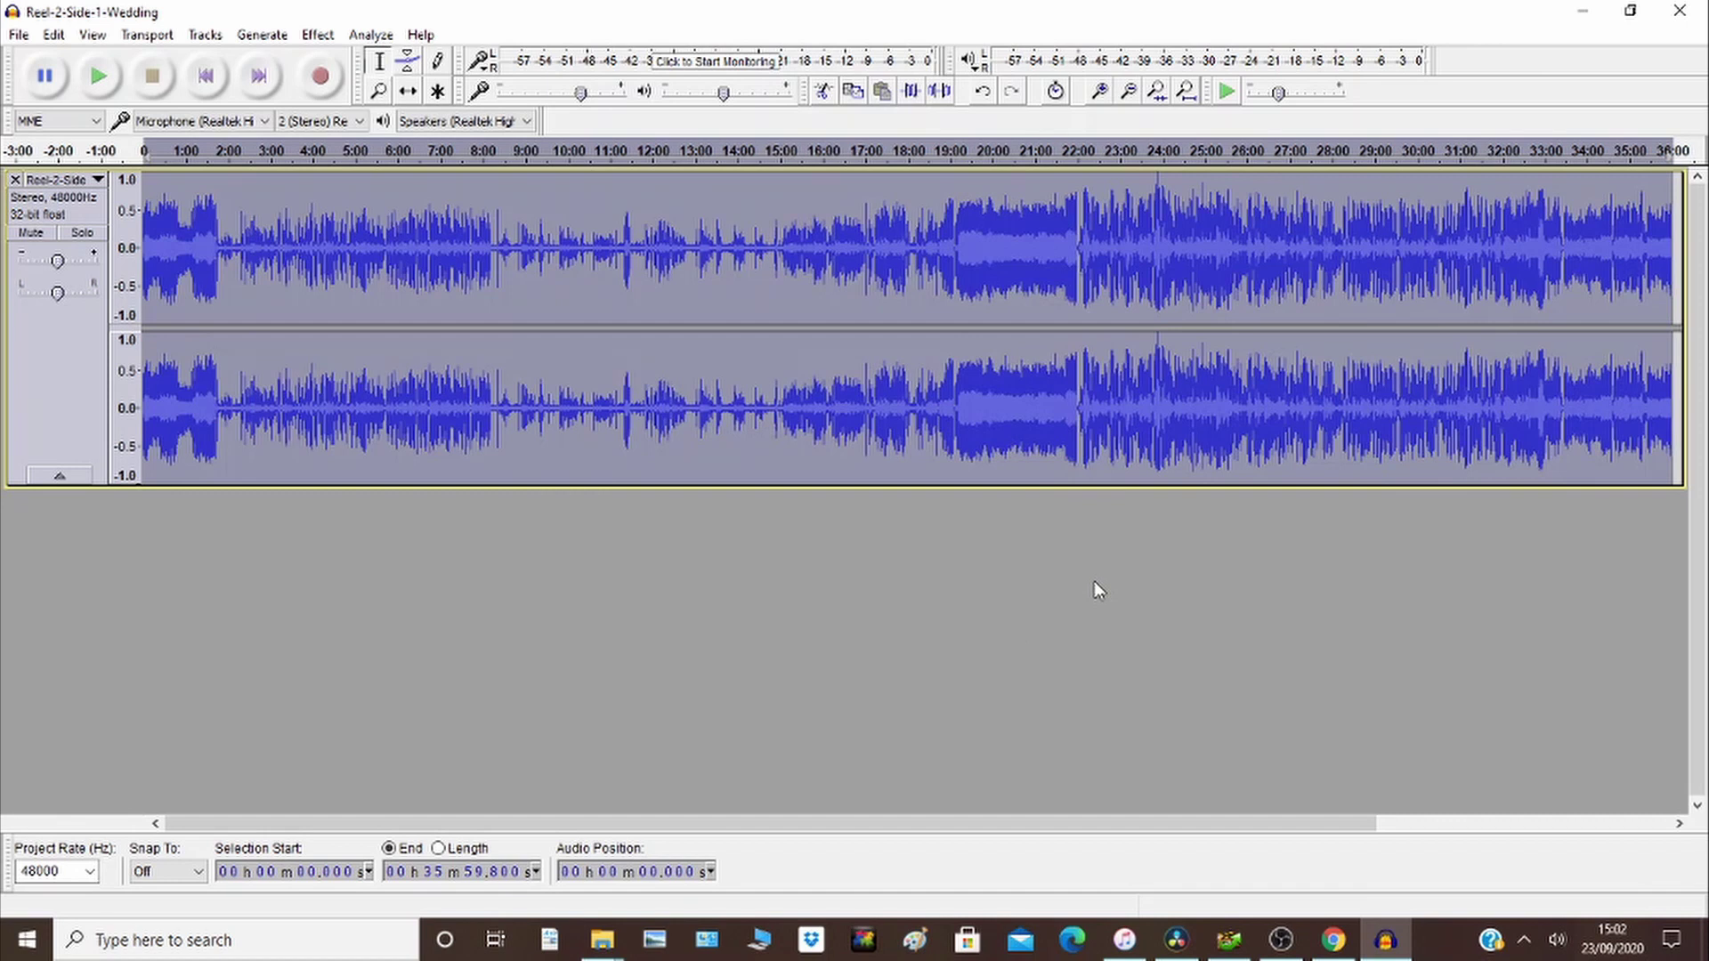
Clear the whole-track selection, zoom in around 8:08, and listen to the passage near 8:12
{"action": "left_click", "coordinate": [483, 527]}
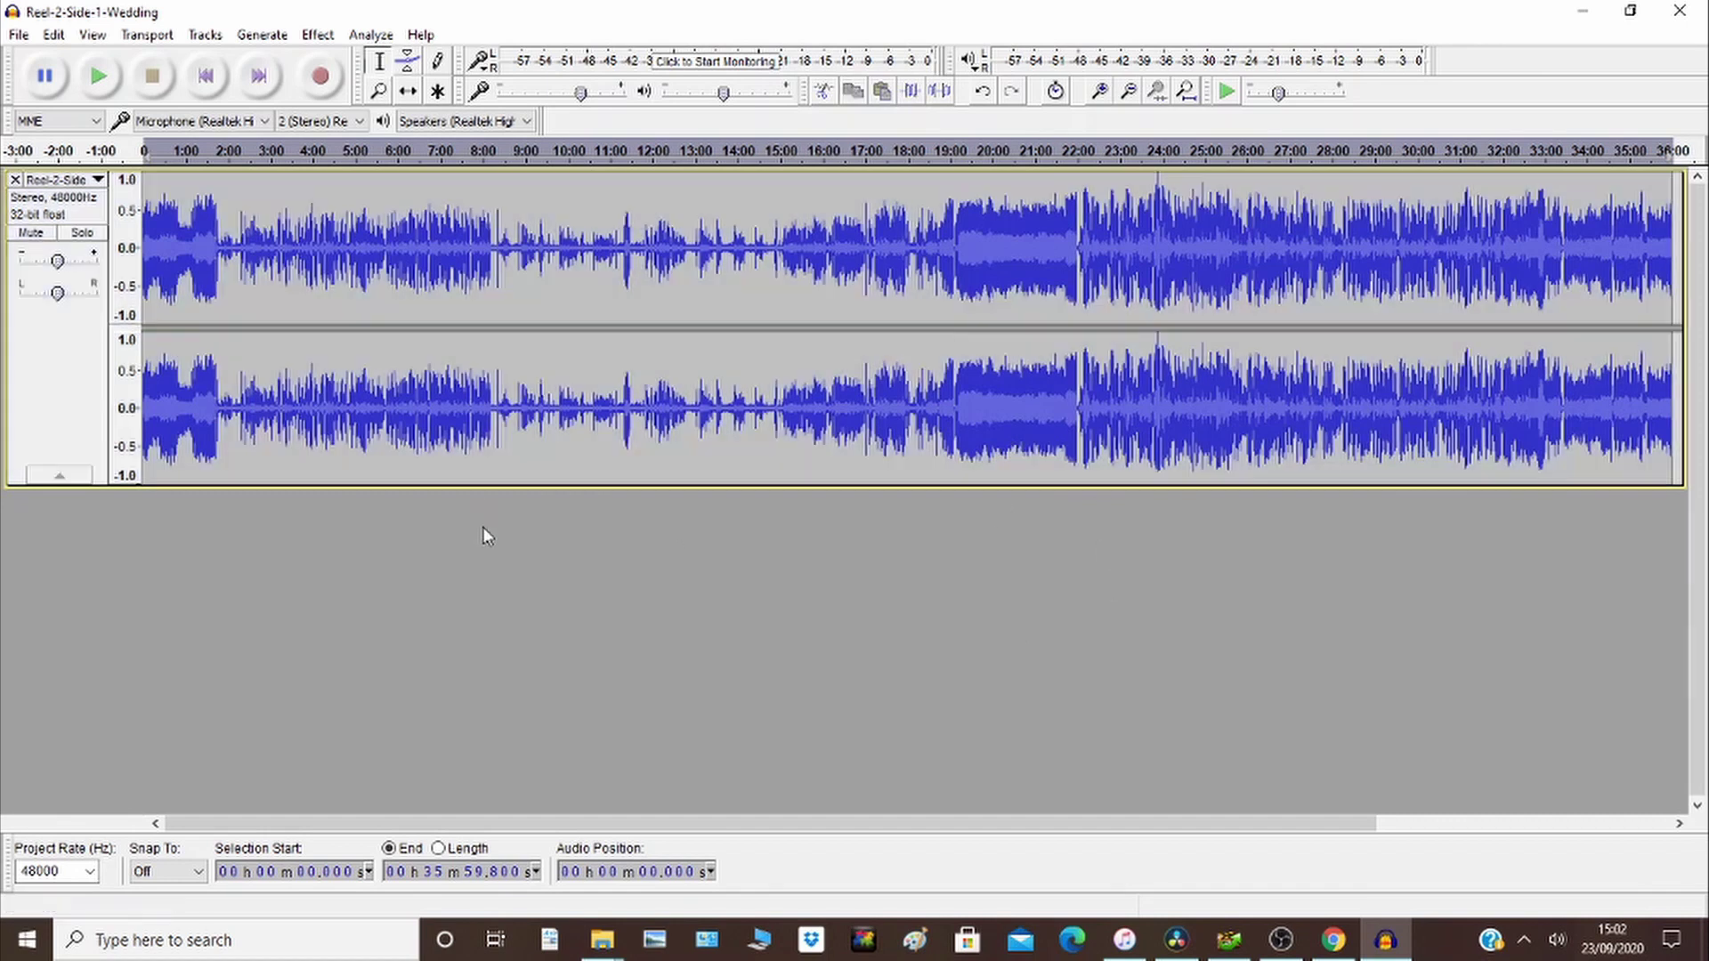
{"action": "left_click", "coordinate": [489, 187]}
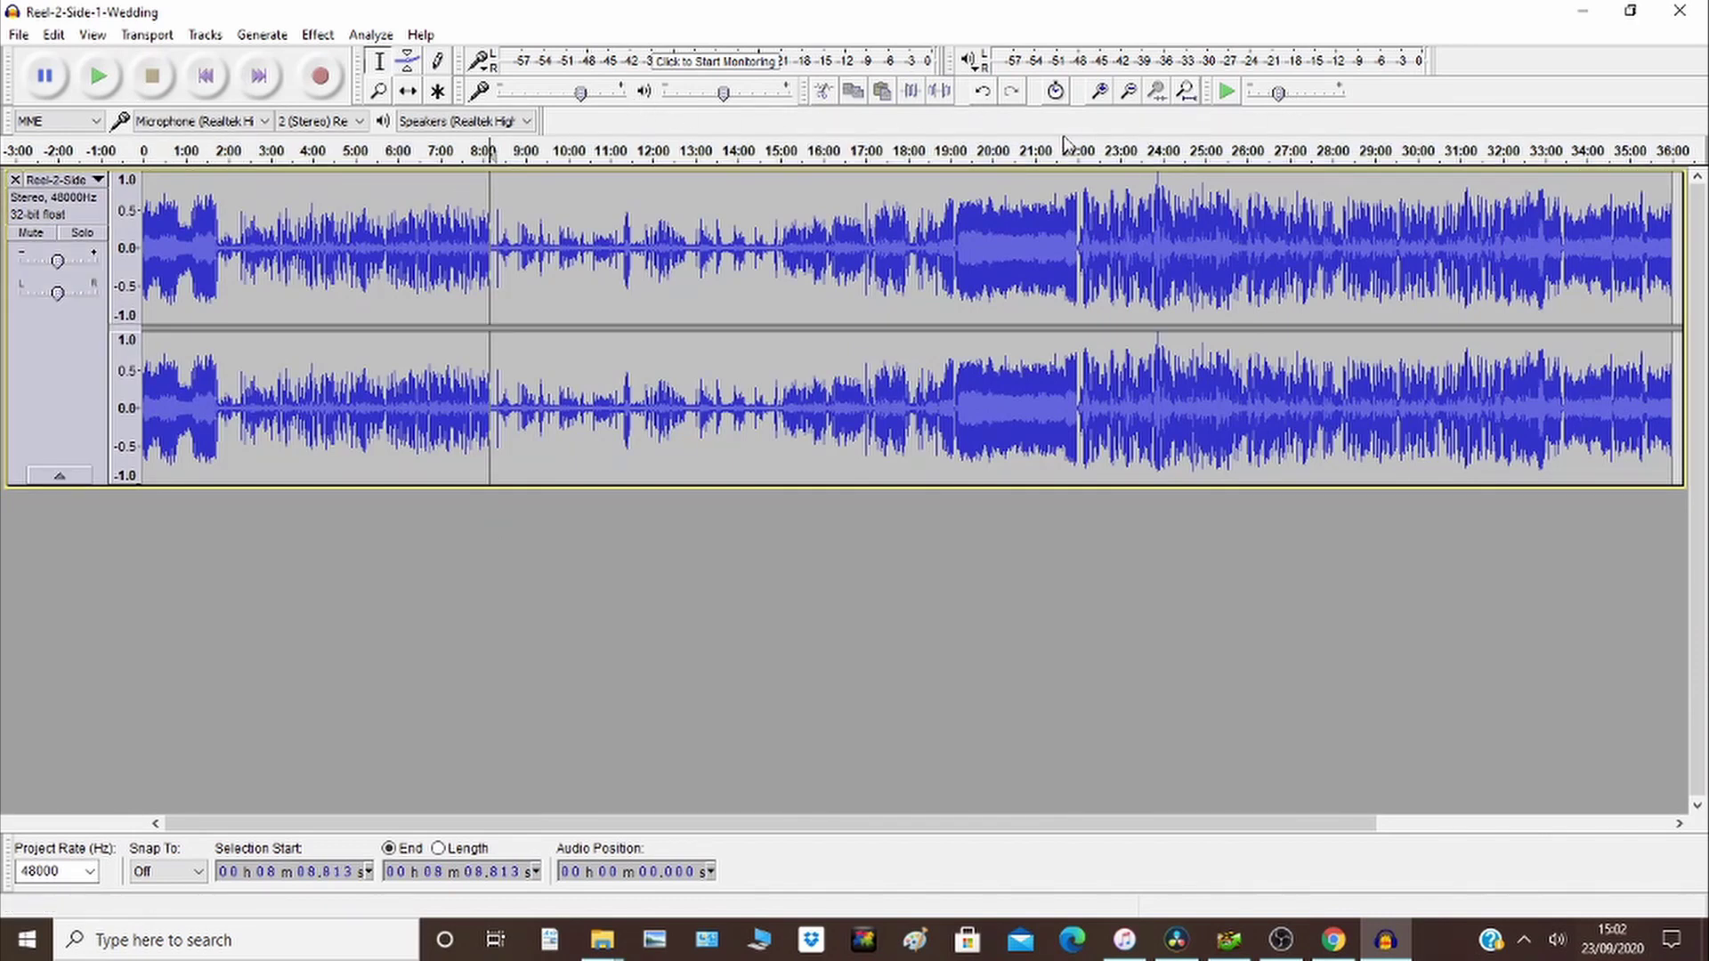
{"action": "left_click", "coordinate": [1101, 92]}
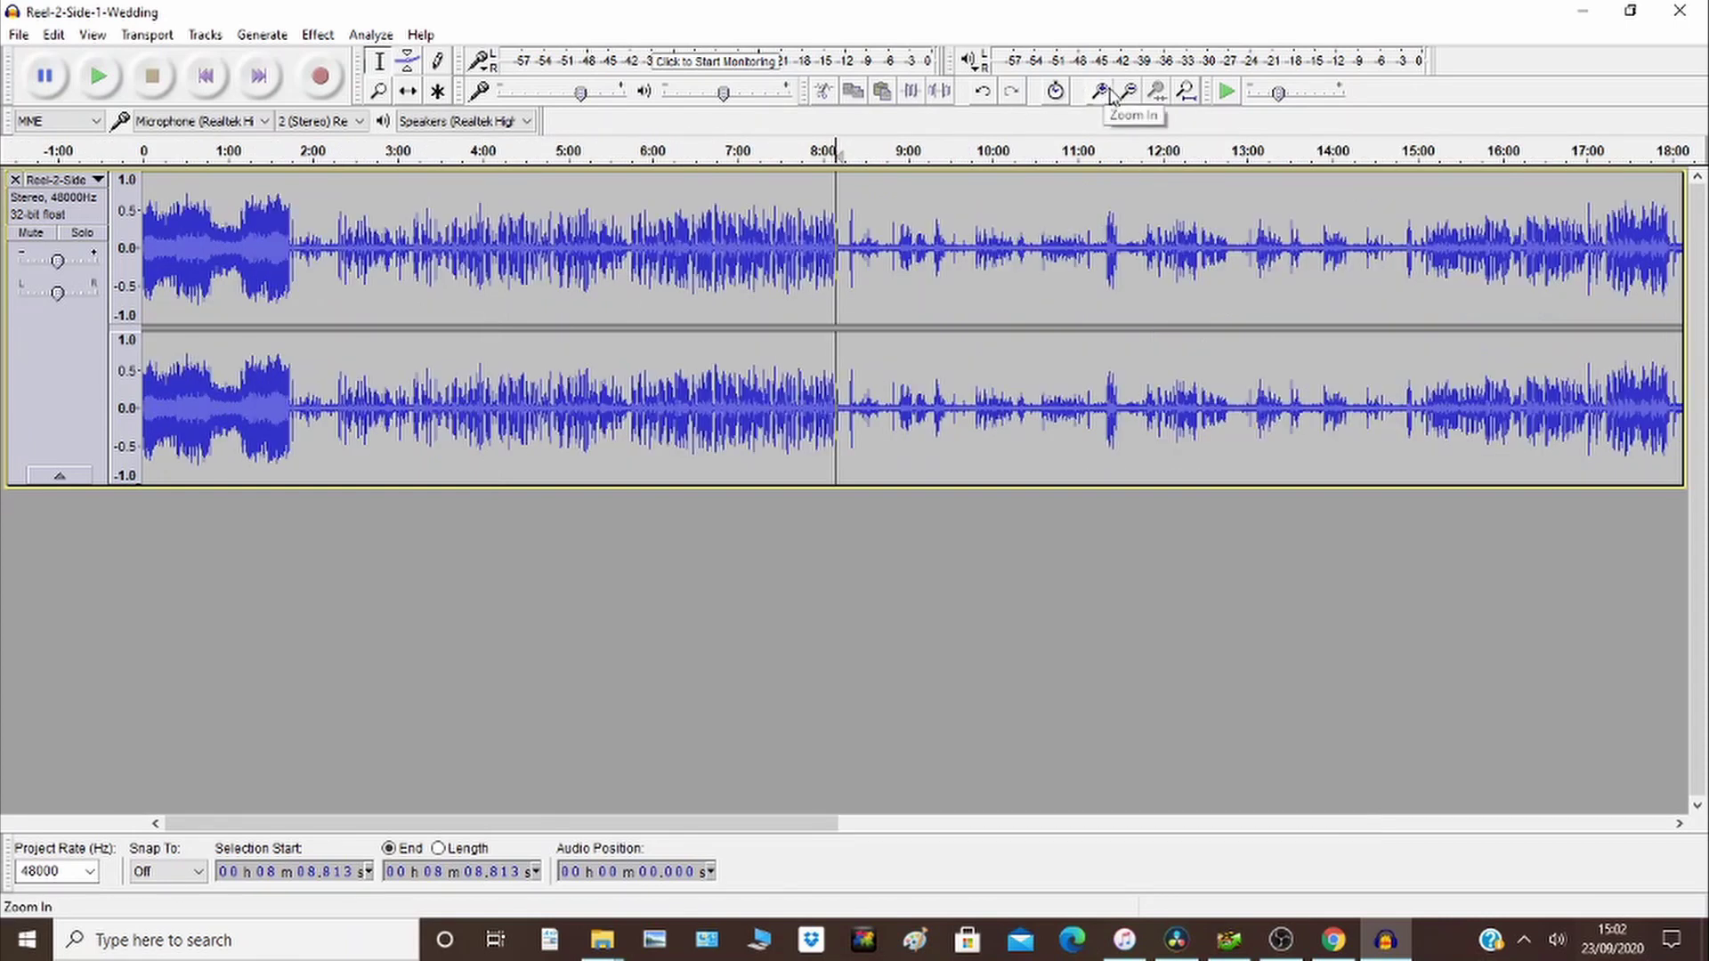
{"action": "left_click", "coordinate": [1104, 92]}
{"action": "left_click", "coordinate": [1103, 91]}
{"action": "left_click", "coordinate": [1103, 92]}
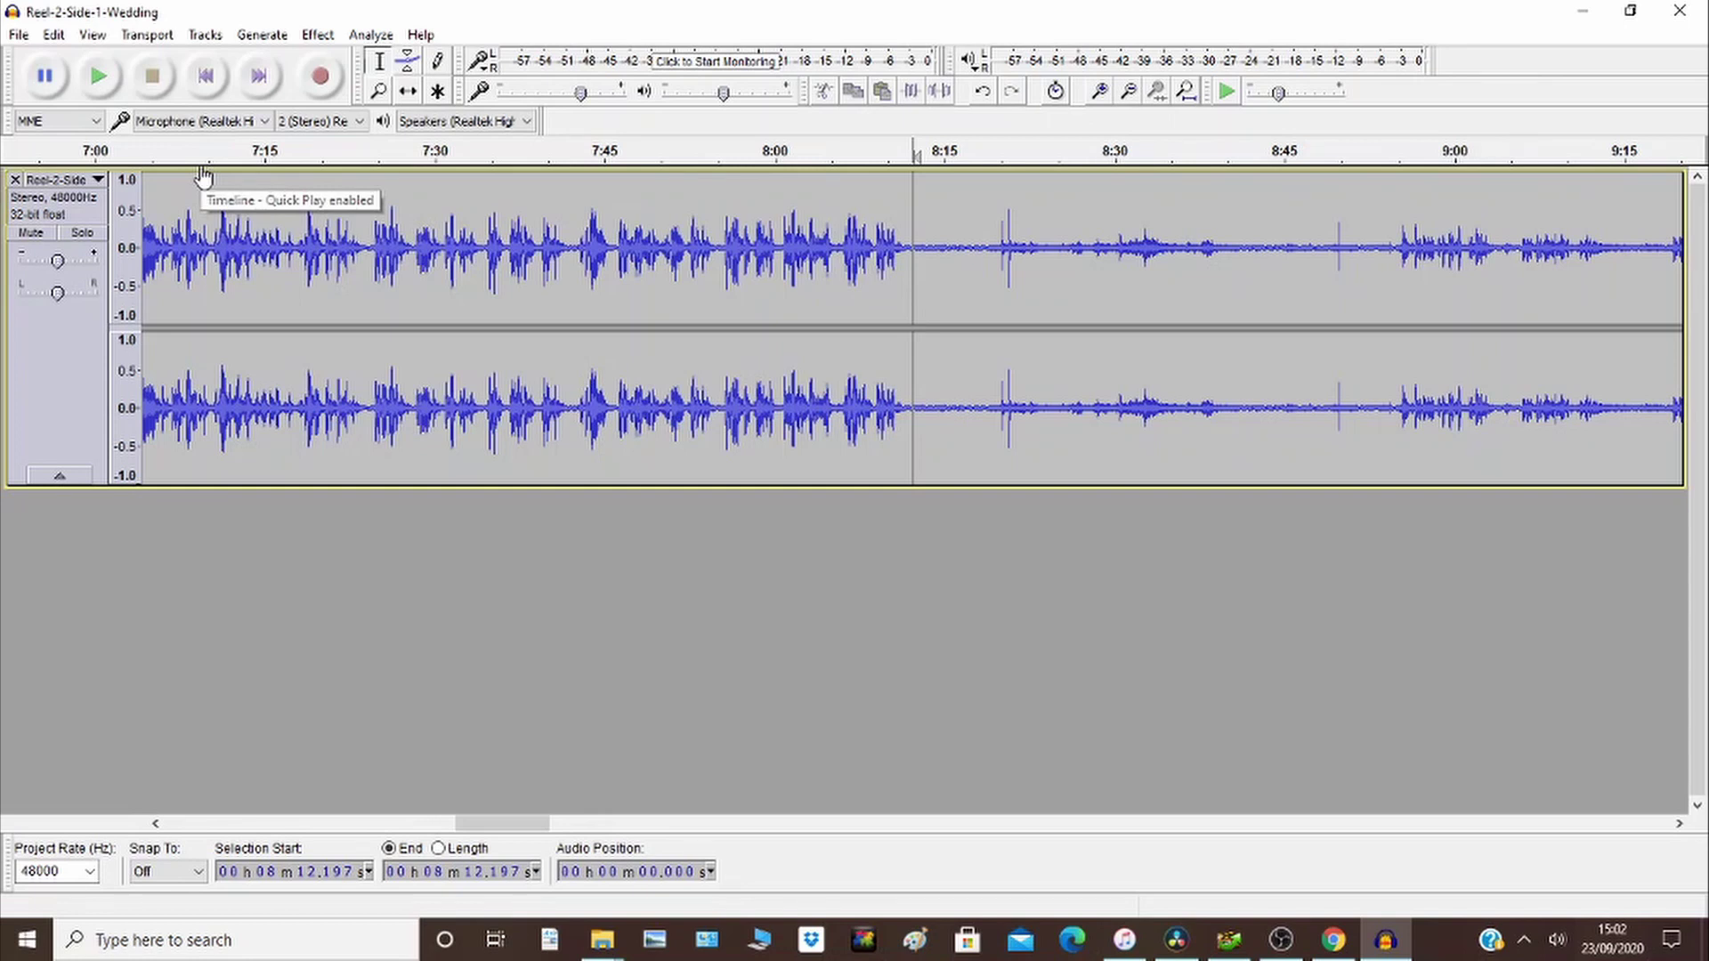
{"action": "left_click", "coordinate": [98, 80]}
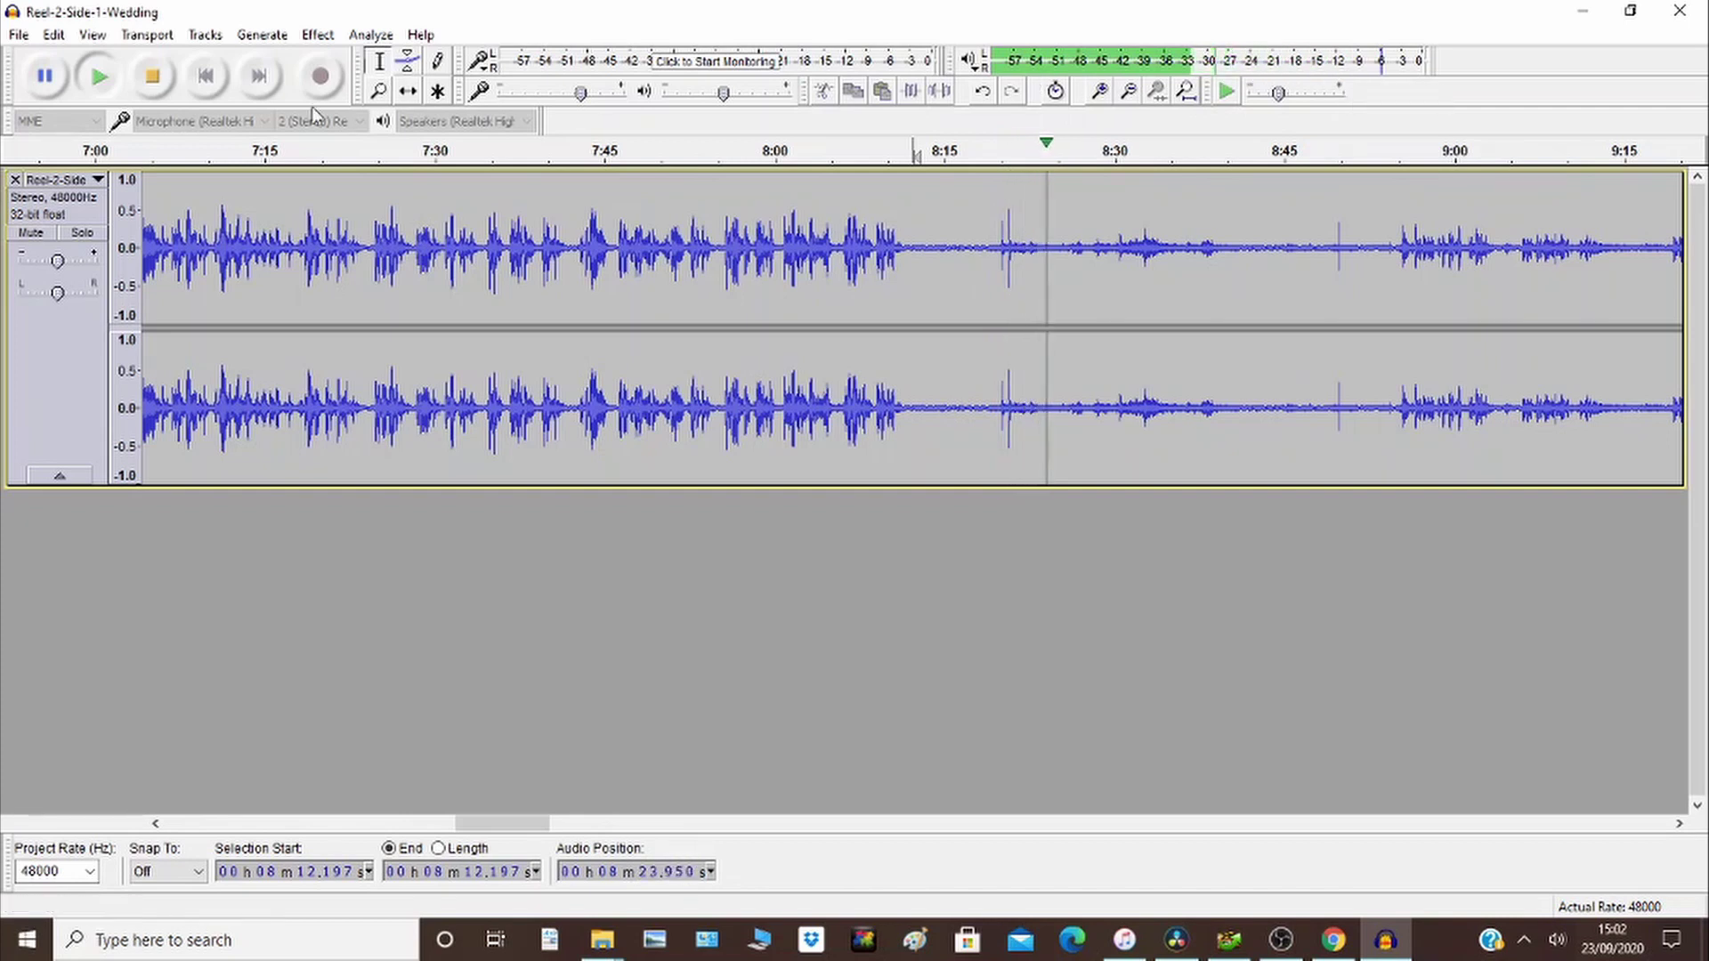
{"action": "left_click", "coordinate": [155, 78]}
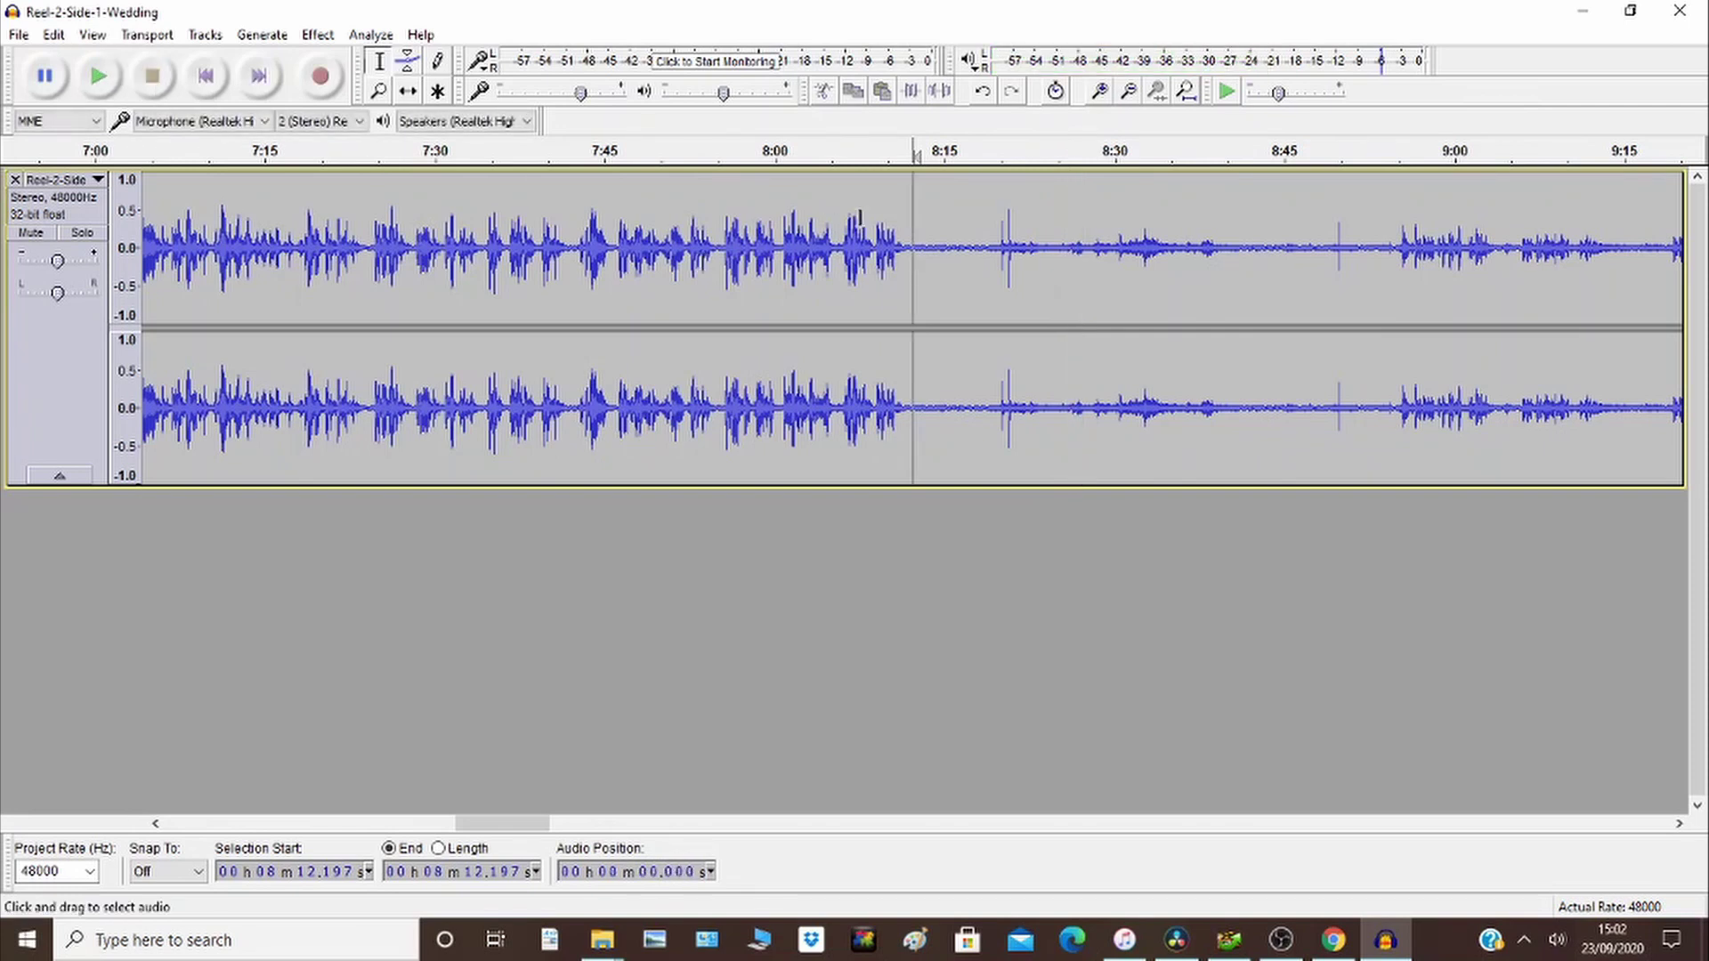
Select the quiet hiss from 8:12.7 to 8:16.1 and capture it as the noise profile
{"action": "left_click_drag", "start_coordinate": [917, 267], "coordinate": [955, 267]}
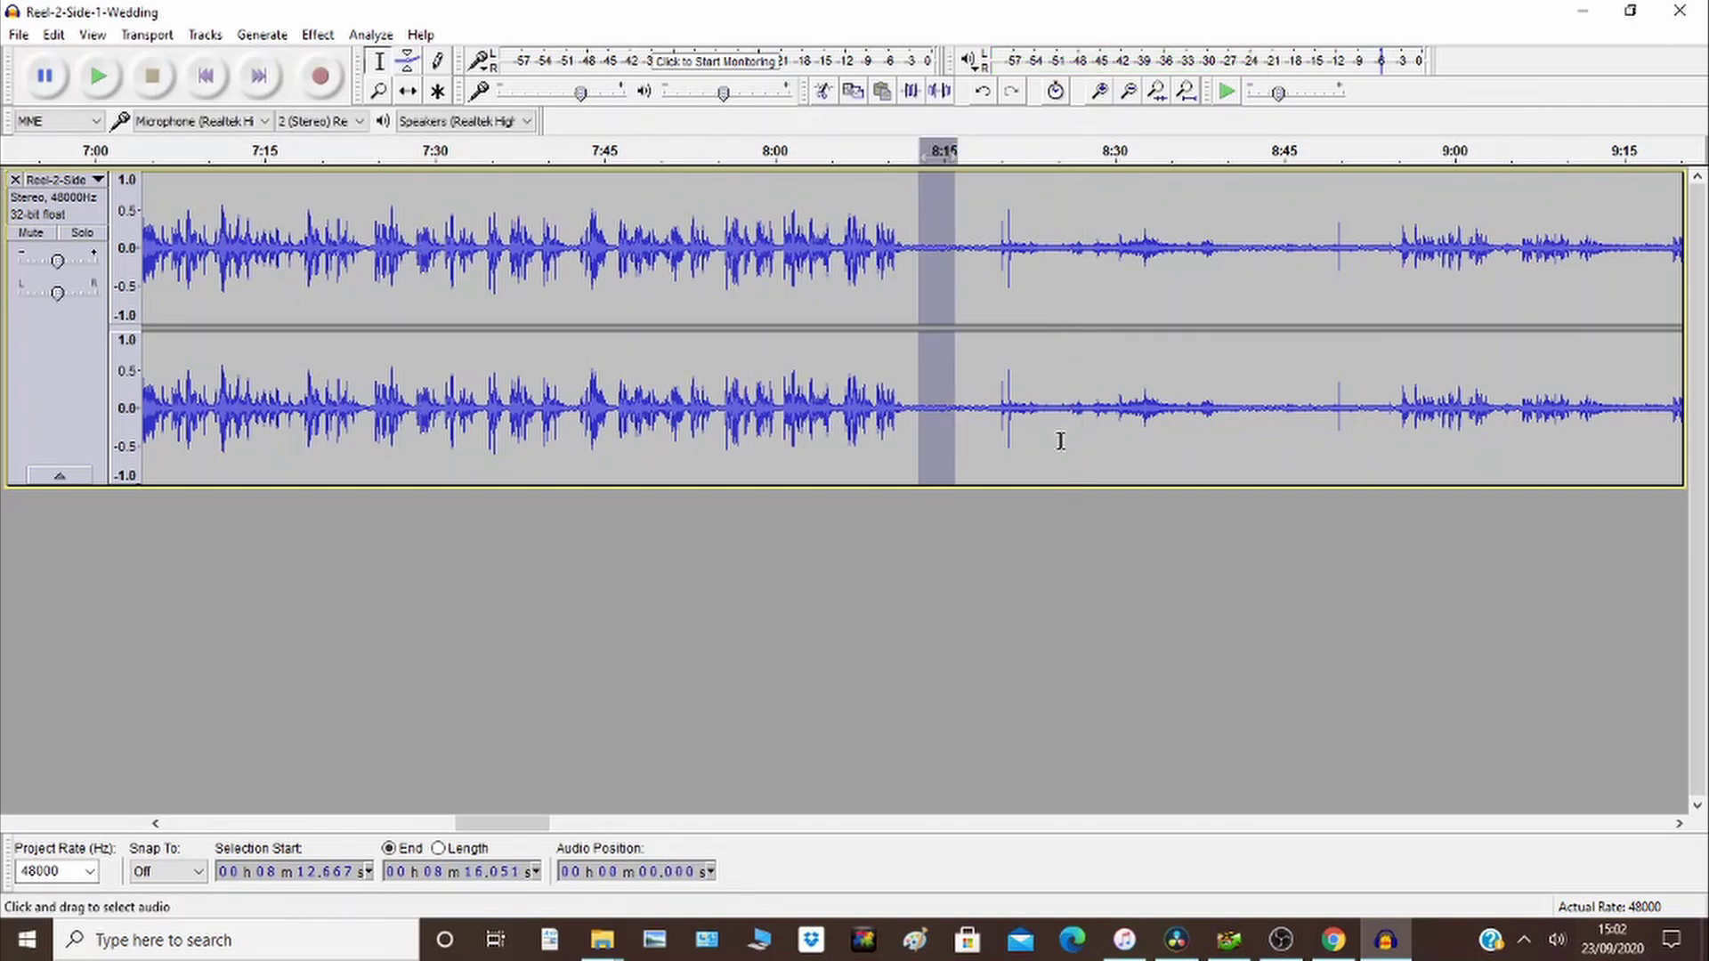
{"action": "left_click", "coordinate": [318, 35]}
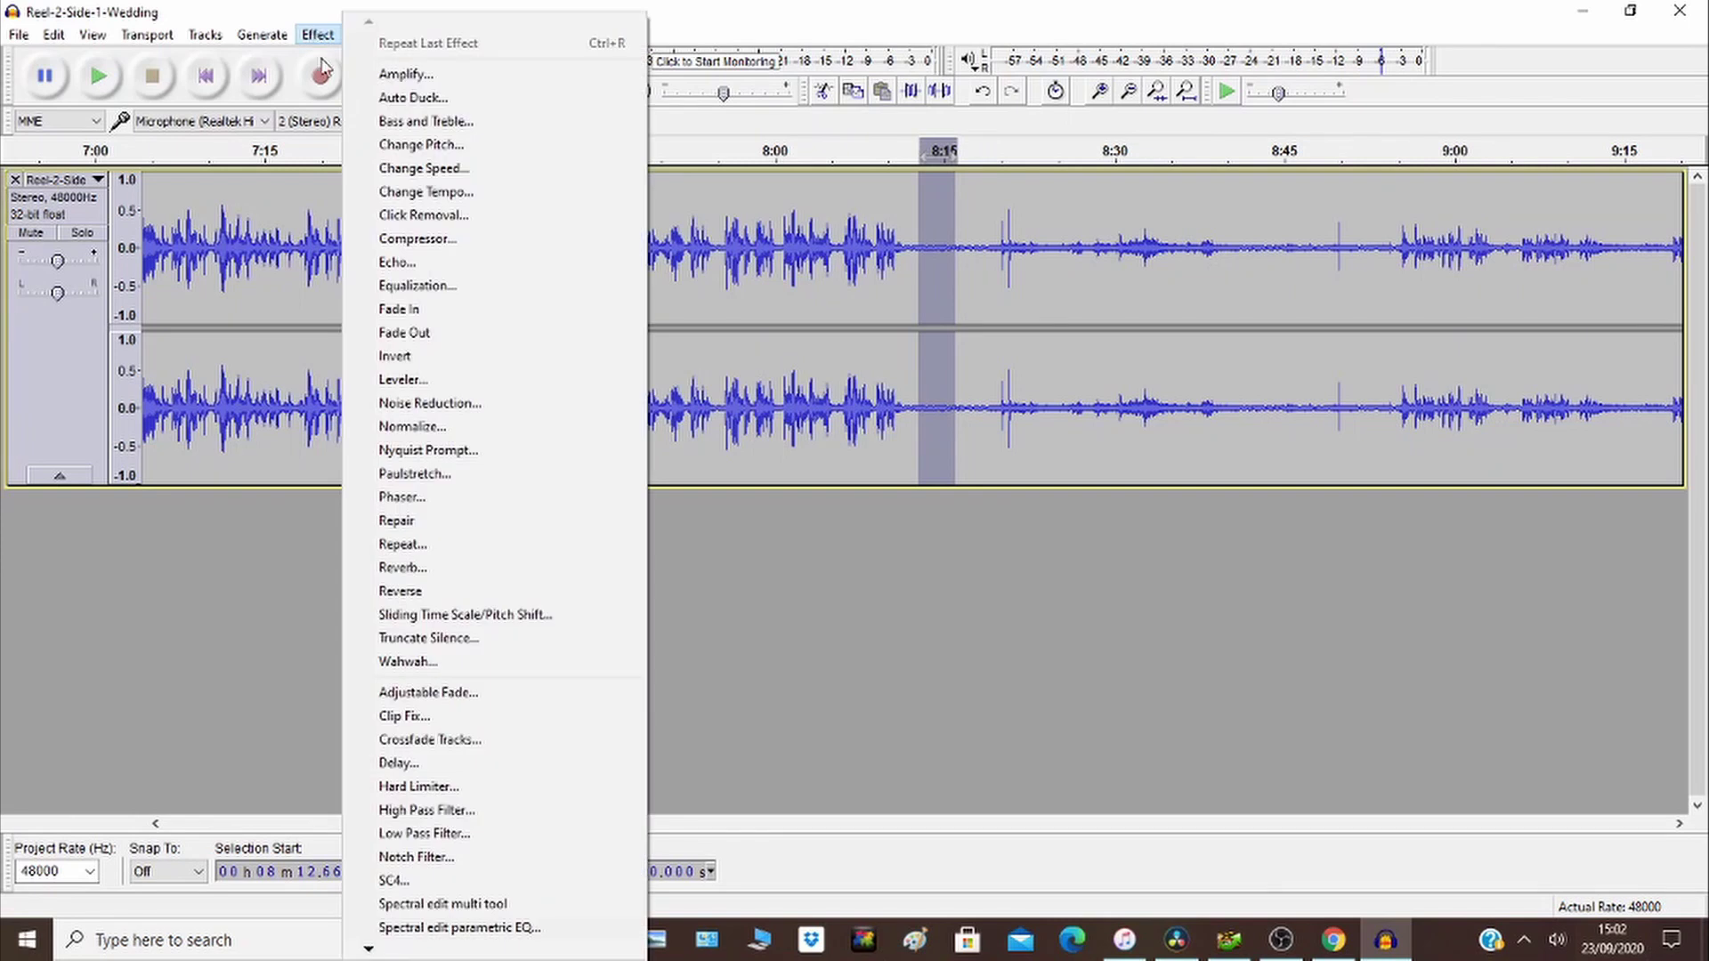
{"action": "left_click", "coordinate": [427, 403]}
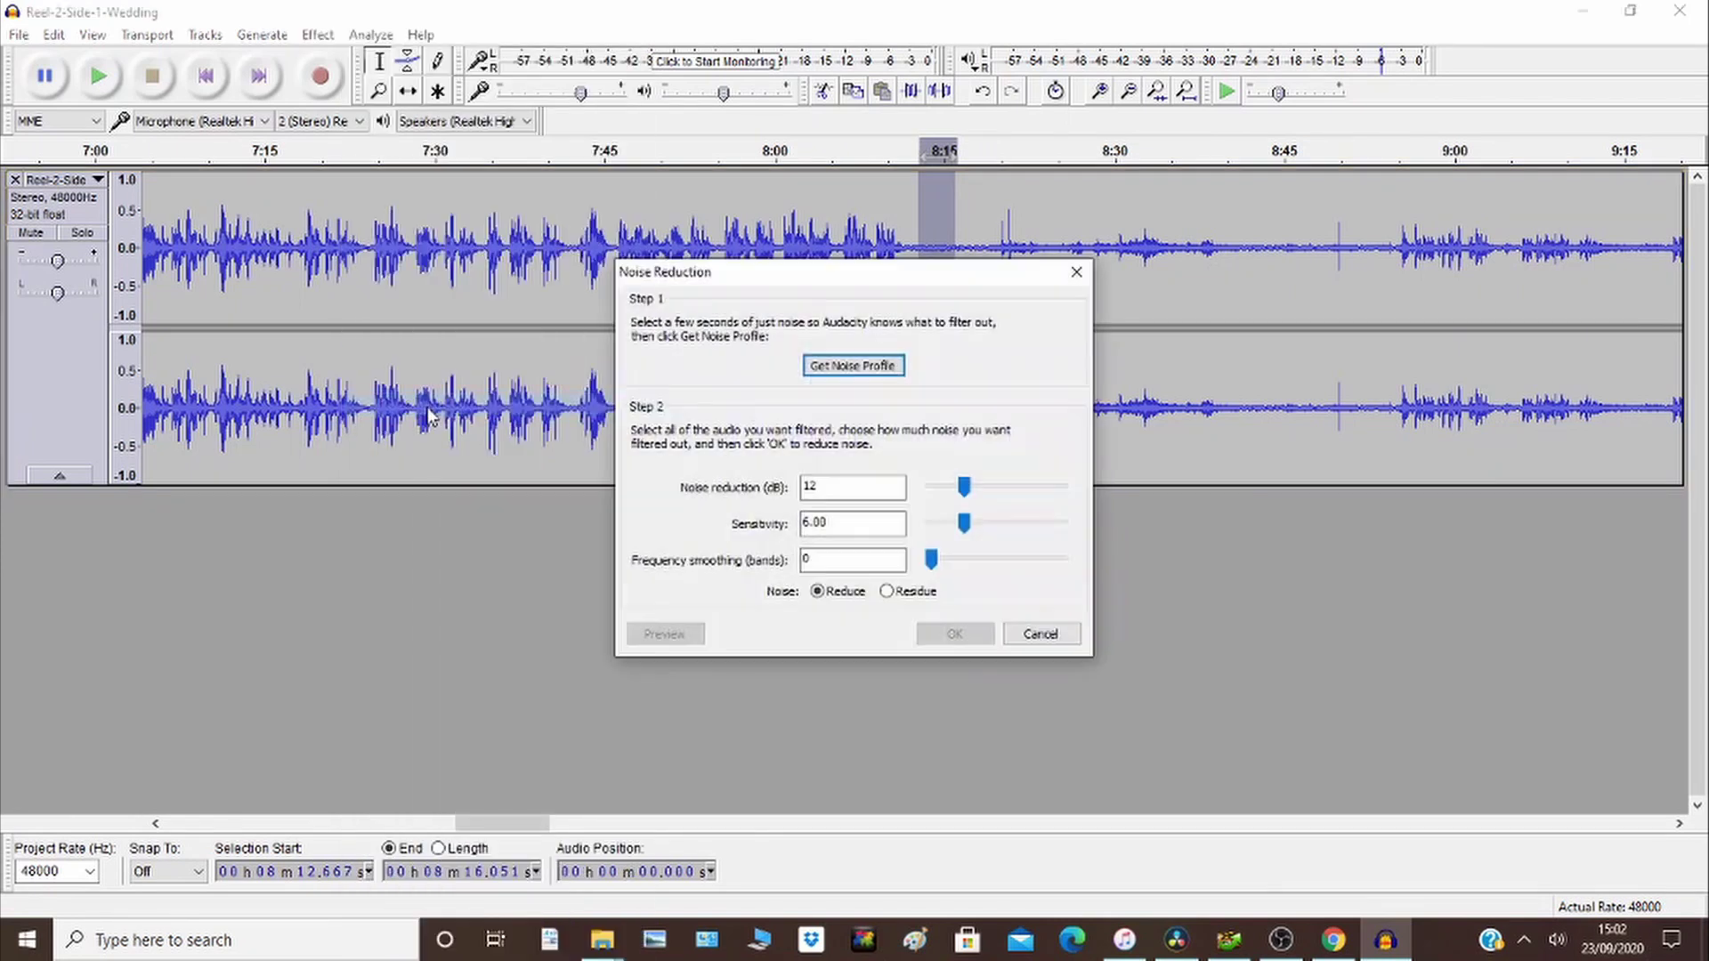
{"action": "left_click", "coordinate": [833, 369]}
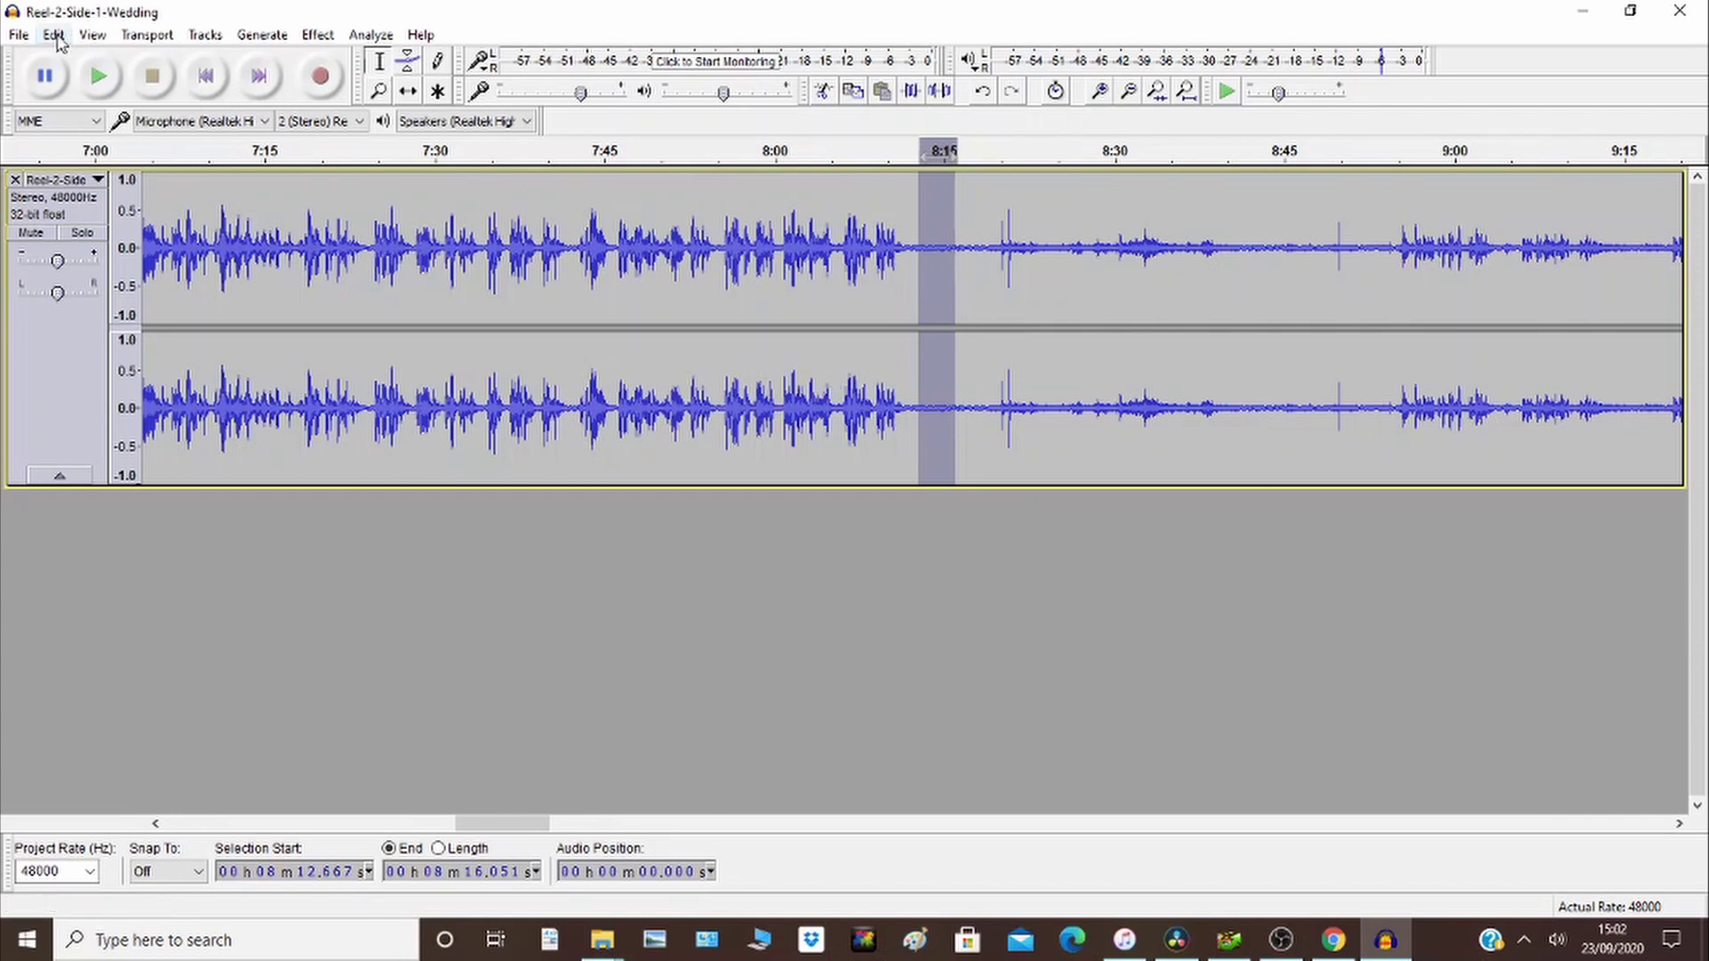
Select the entire 36-minute recording with Edit > Select > All, then open the Effect menu
{"action": "left_click", "coordinate": [54, 36]}
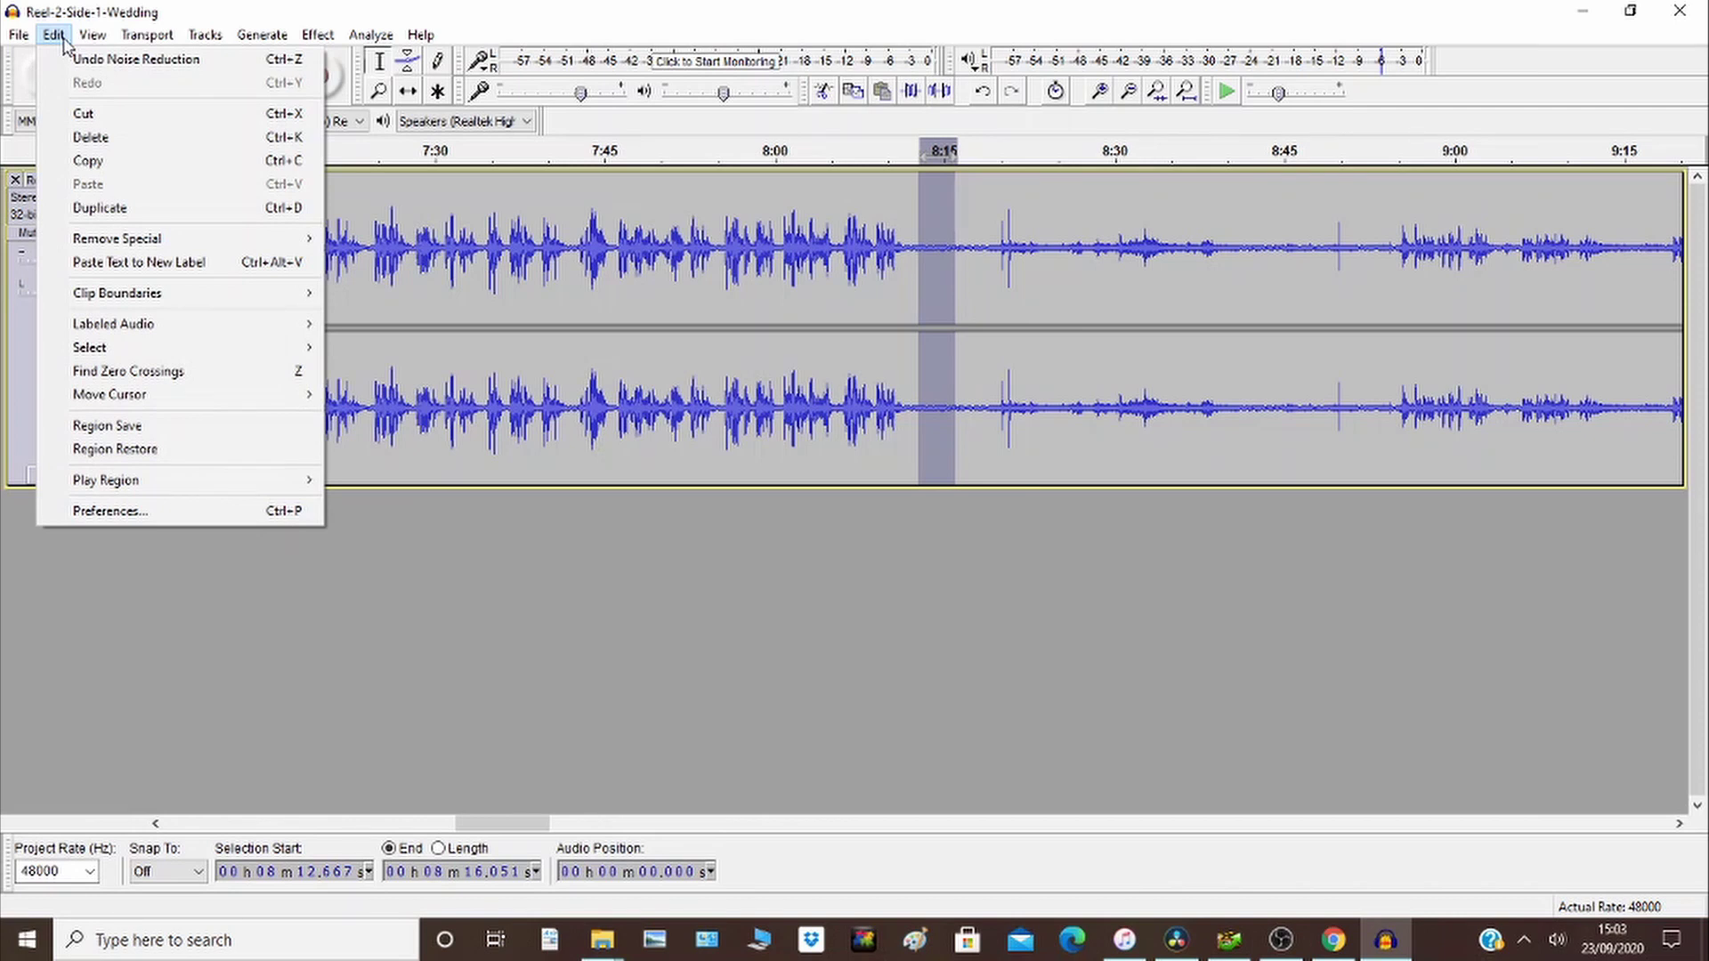
{"action": "mouse_move", "coordinate": [191, 354]}
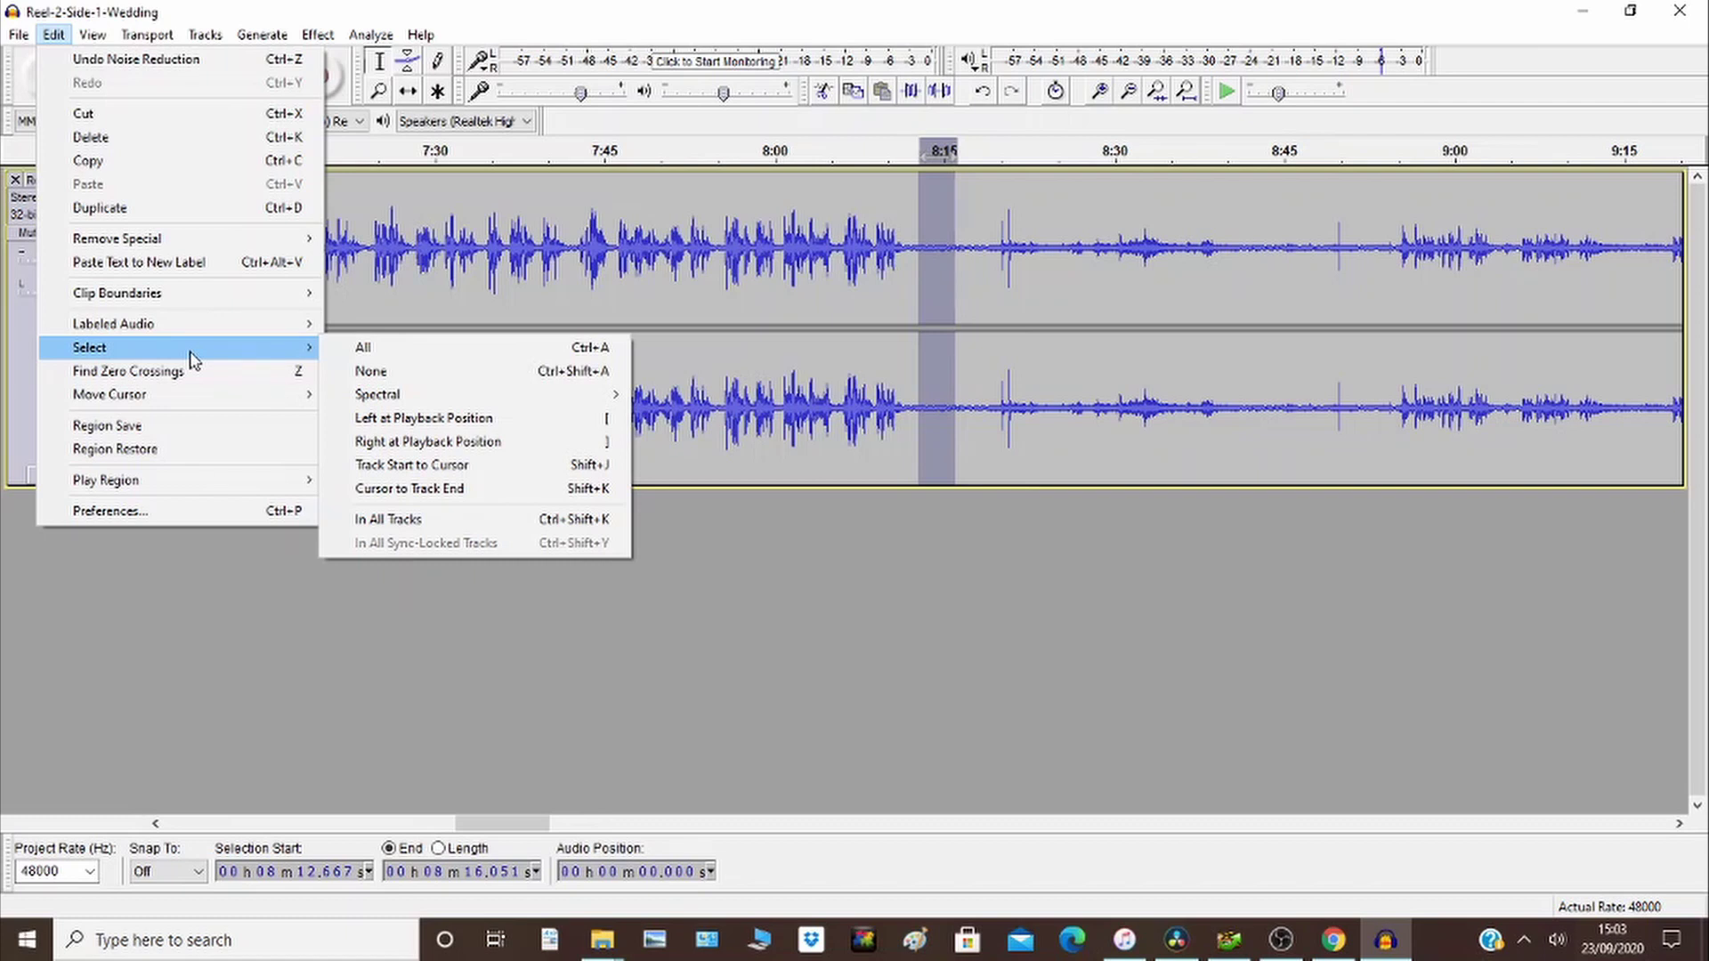
{"action": "left_click", "coordinate": [361, 347]}
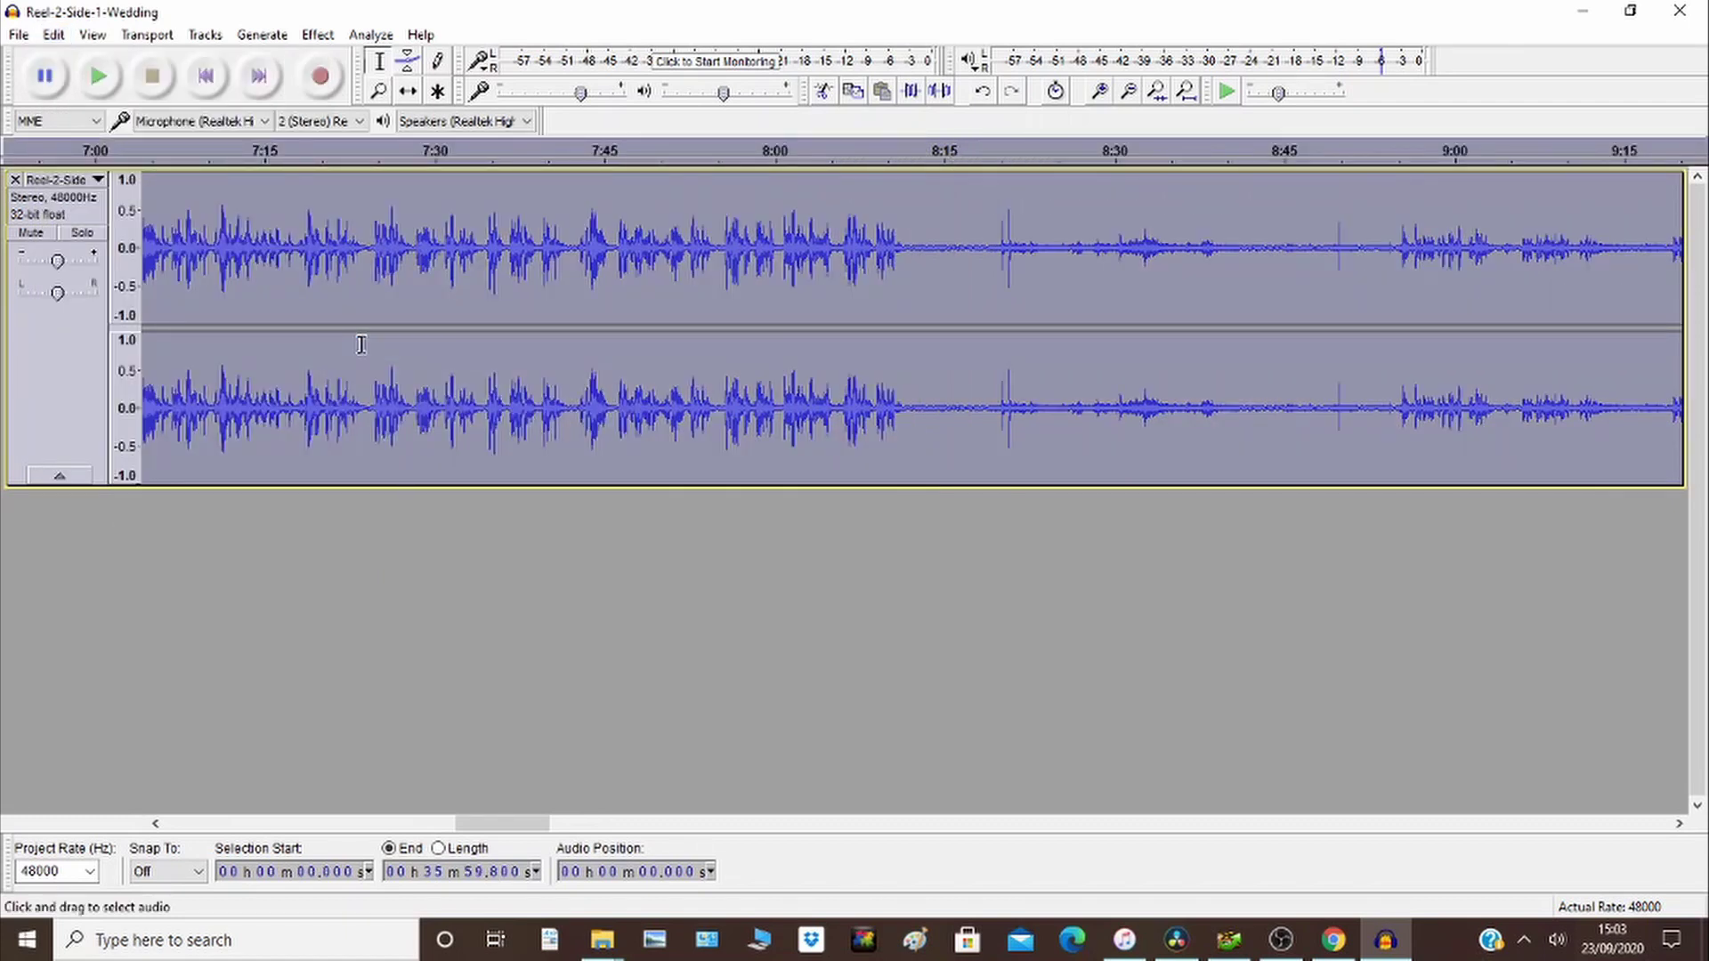
{"action": "left_click", "coordinate": [318, 35]}
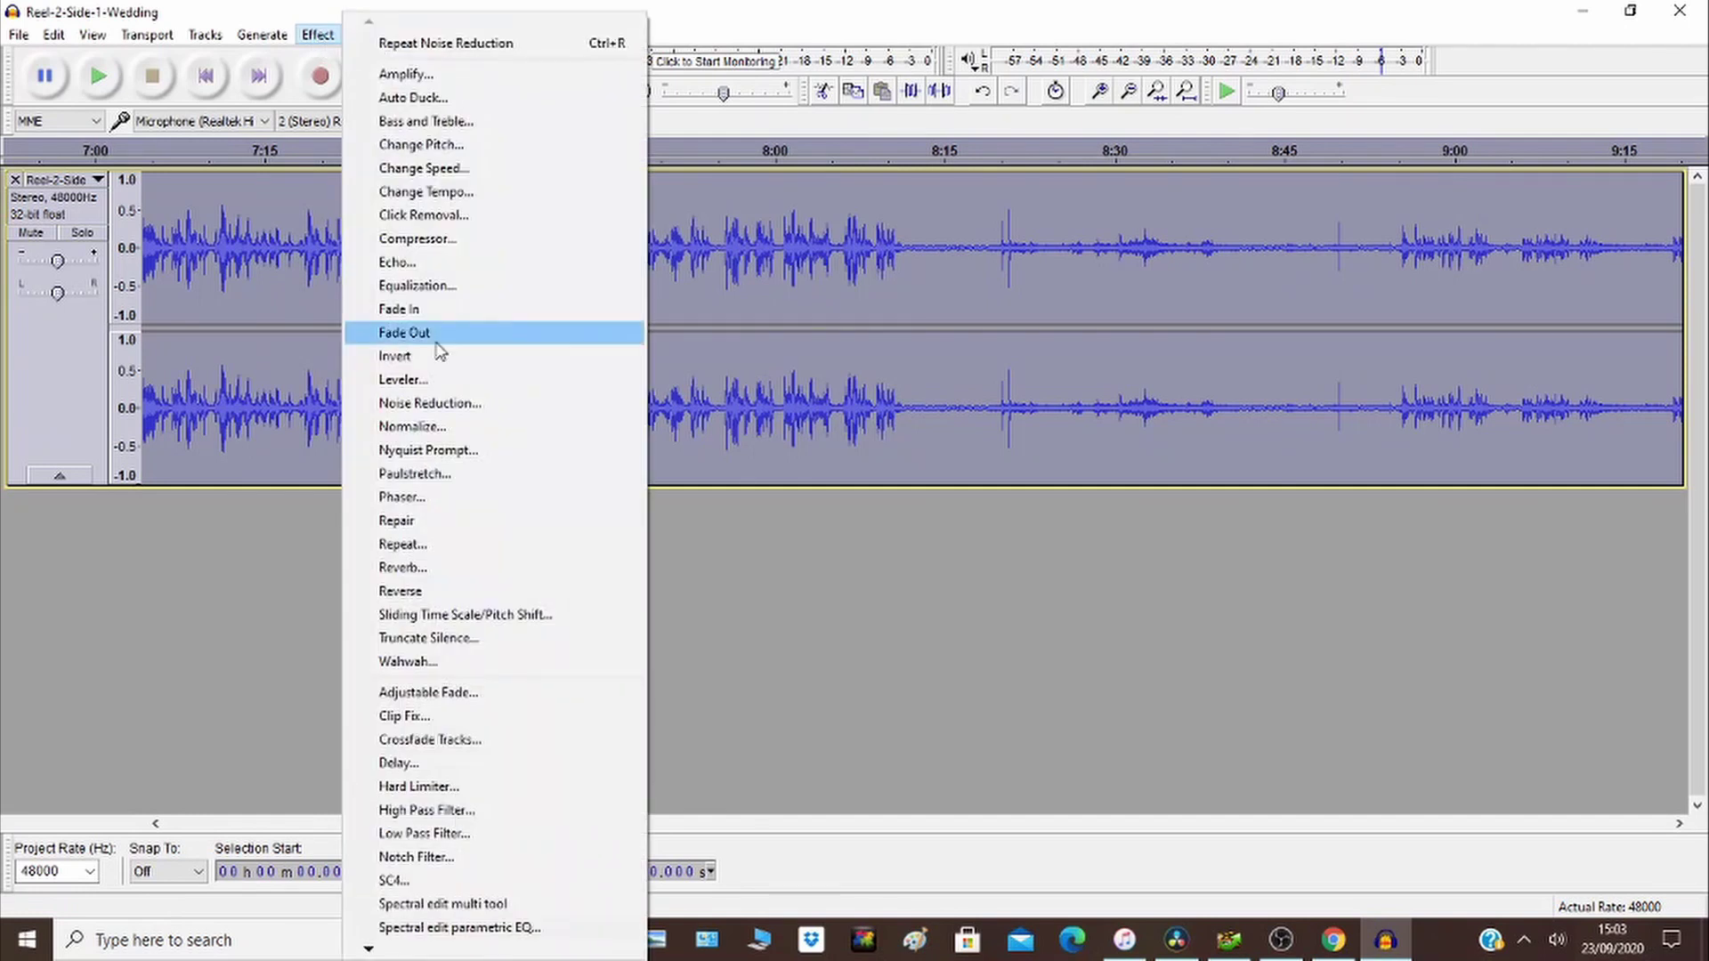
Apply Noise Reduction at defaults (12 dB, sensitivity 6.00, smoothing 0) to the whole recording
{"action": "left_click", "coordinate": [458, 403]}
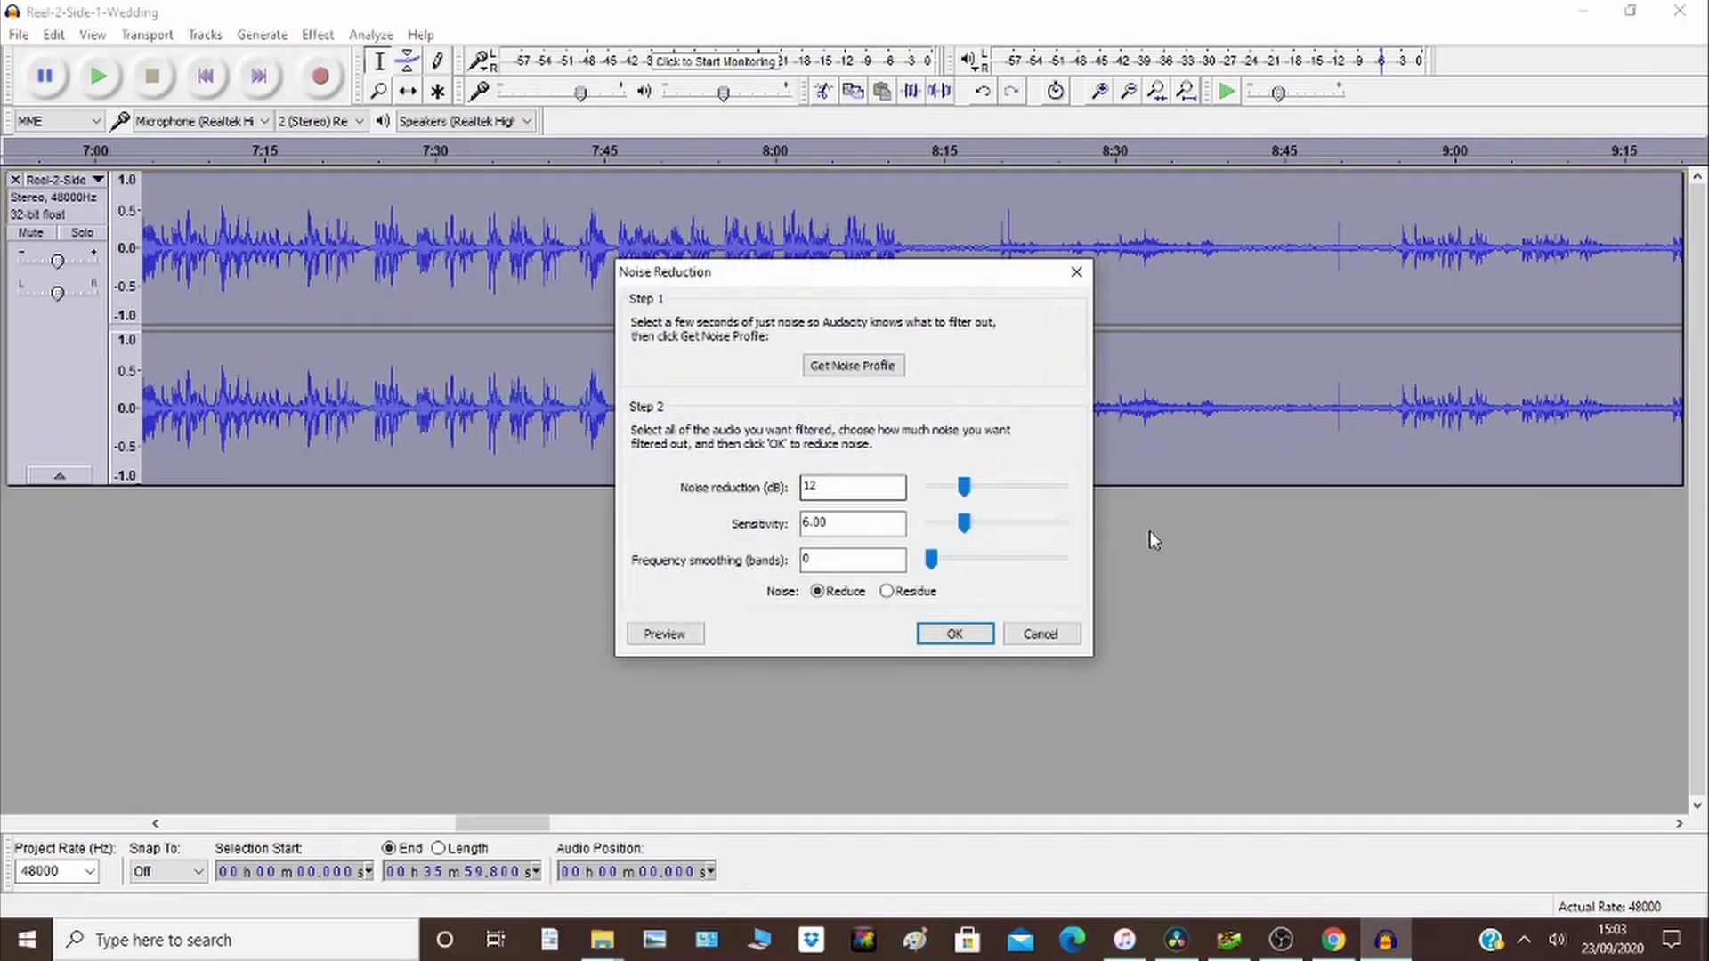
{"action": "left_click", "coordinate": [957, 632]}
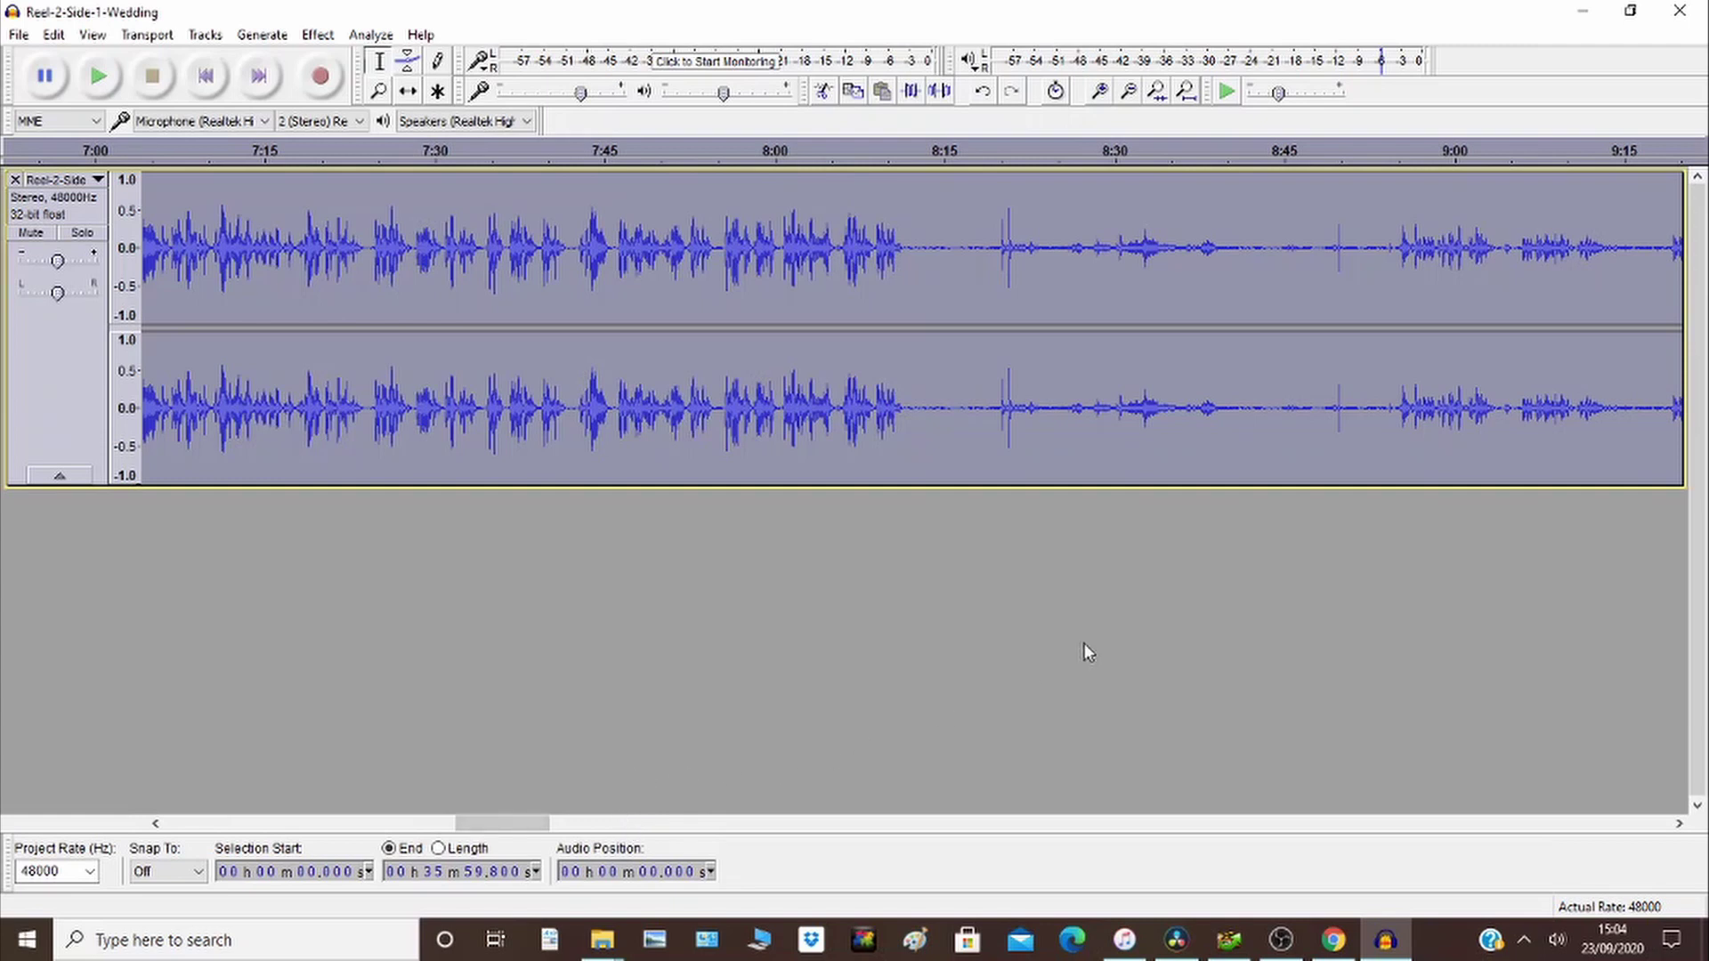
{"action": "left_click", "coordinate": [903, 190]}
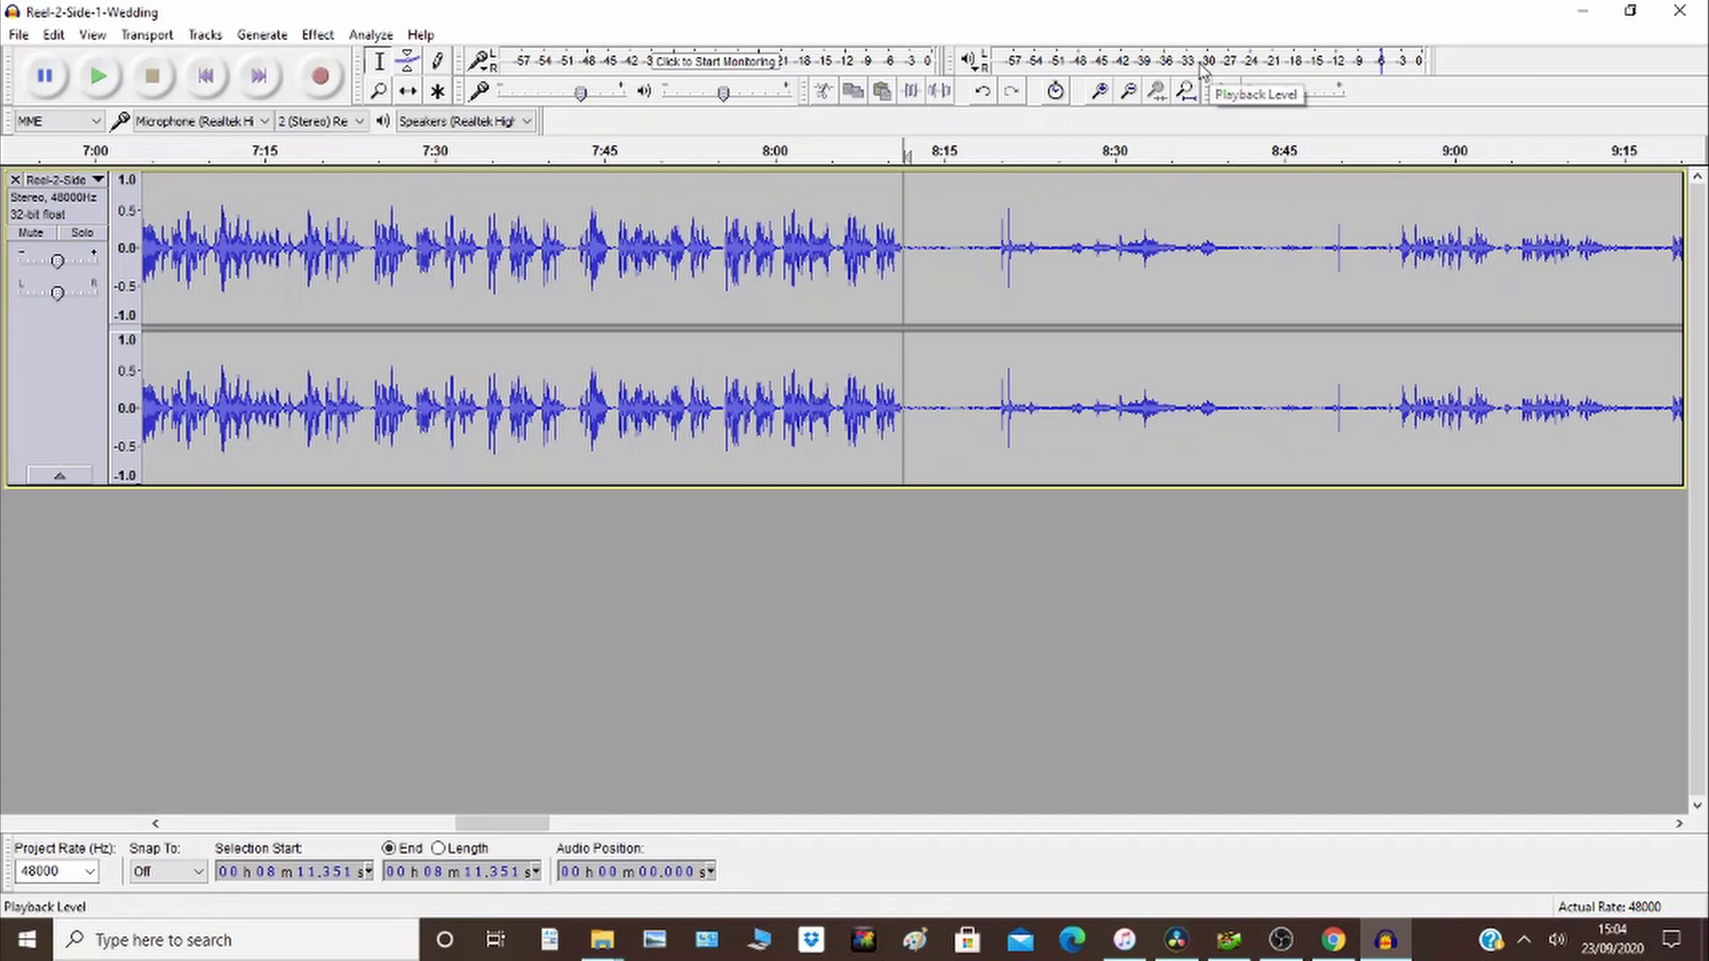
Play back the noise-reduced recording from around 0:13
{"action": "left_click", "coordinate": [98, 82]}
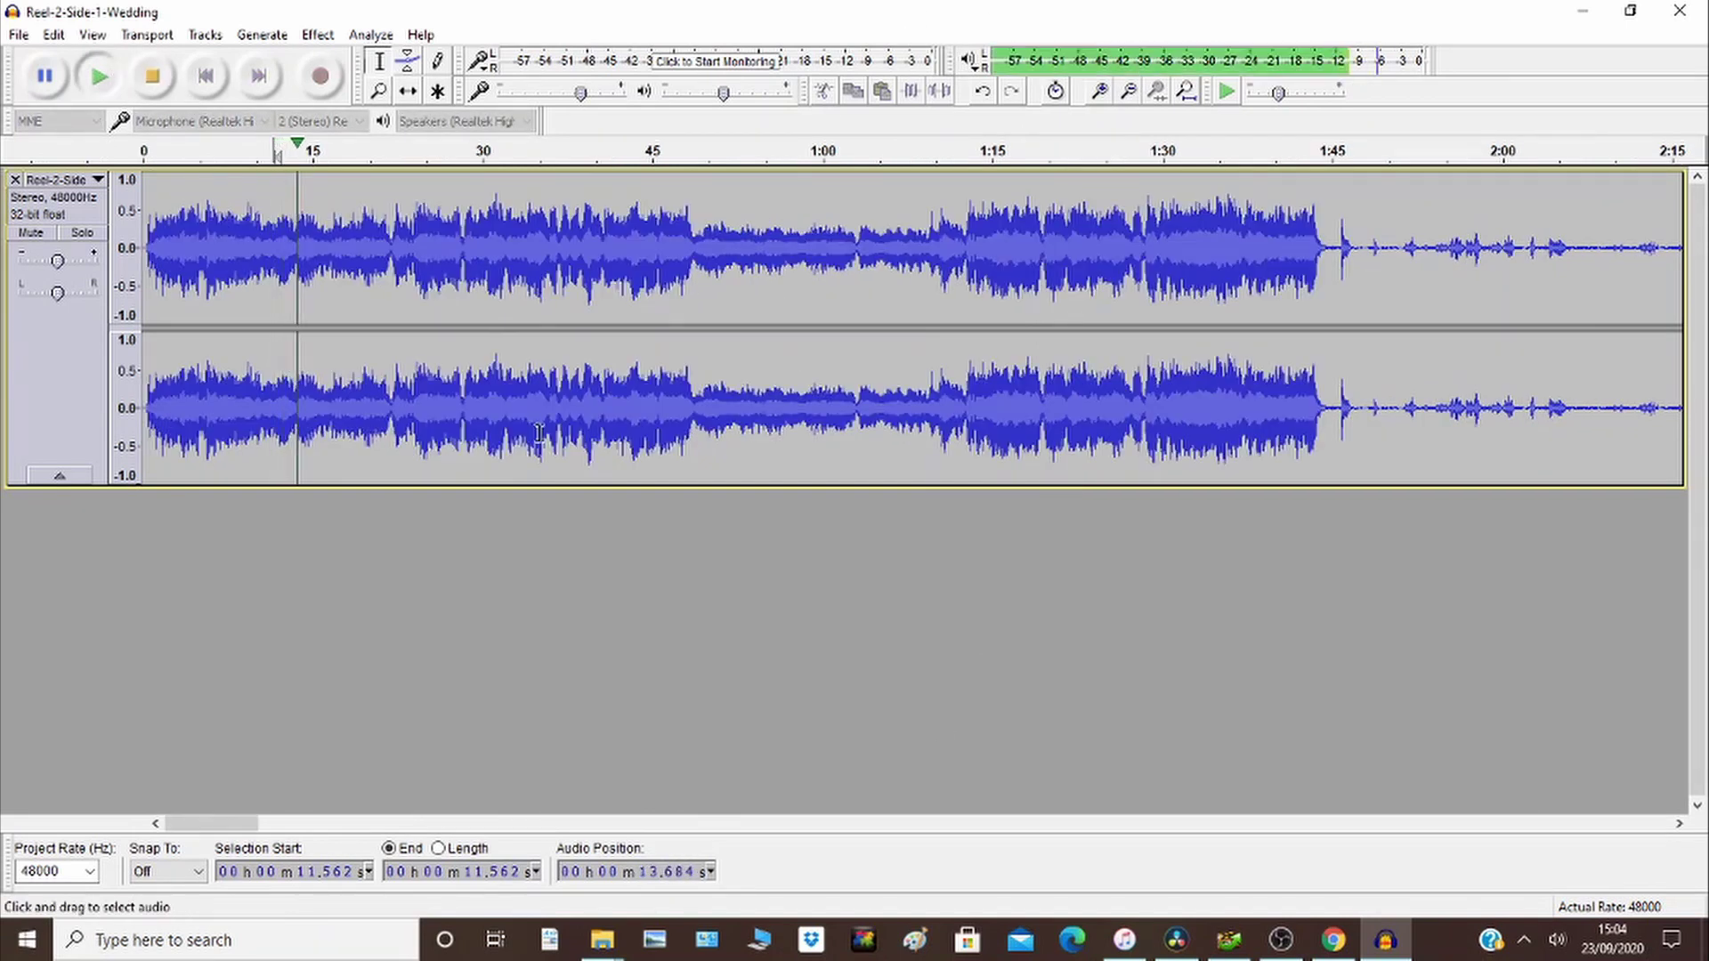
Sample the cleaned audio by playing briefly from 1:58 and from 2:33
{"action": "left_click", "coordinate": [152, 75]}
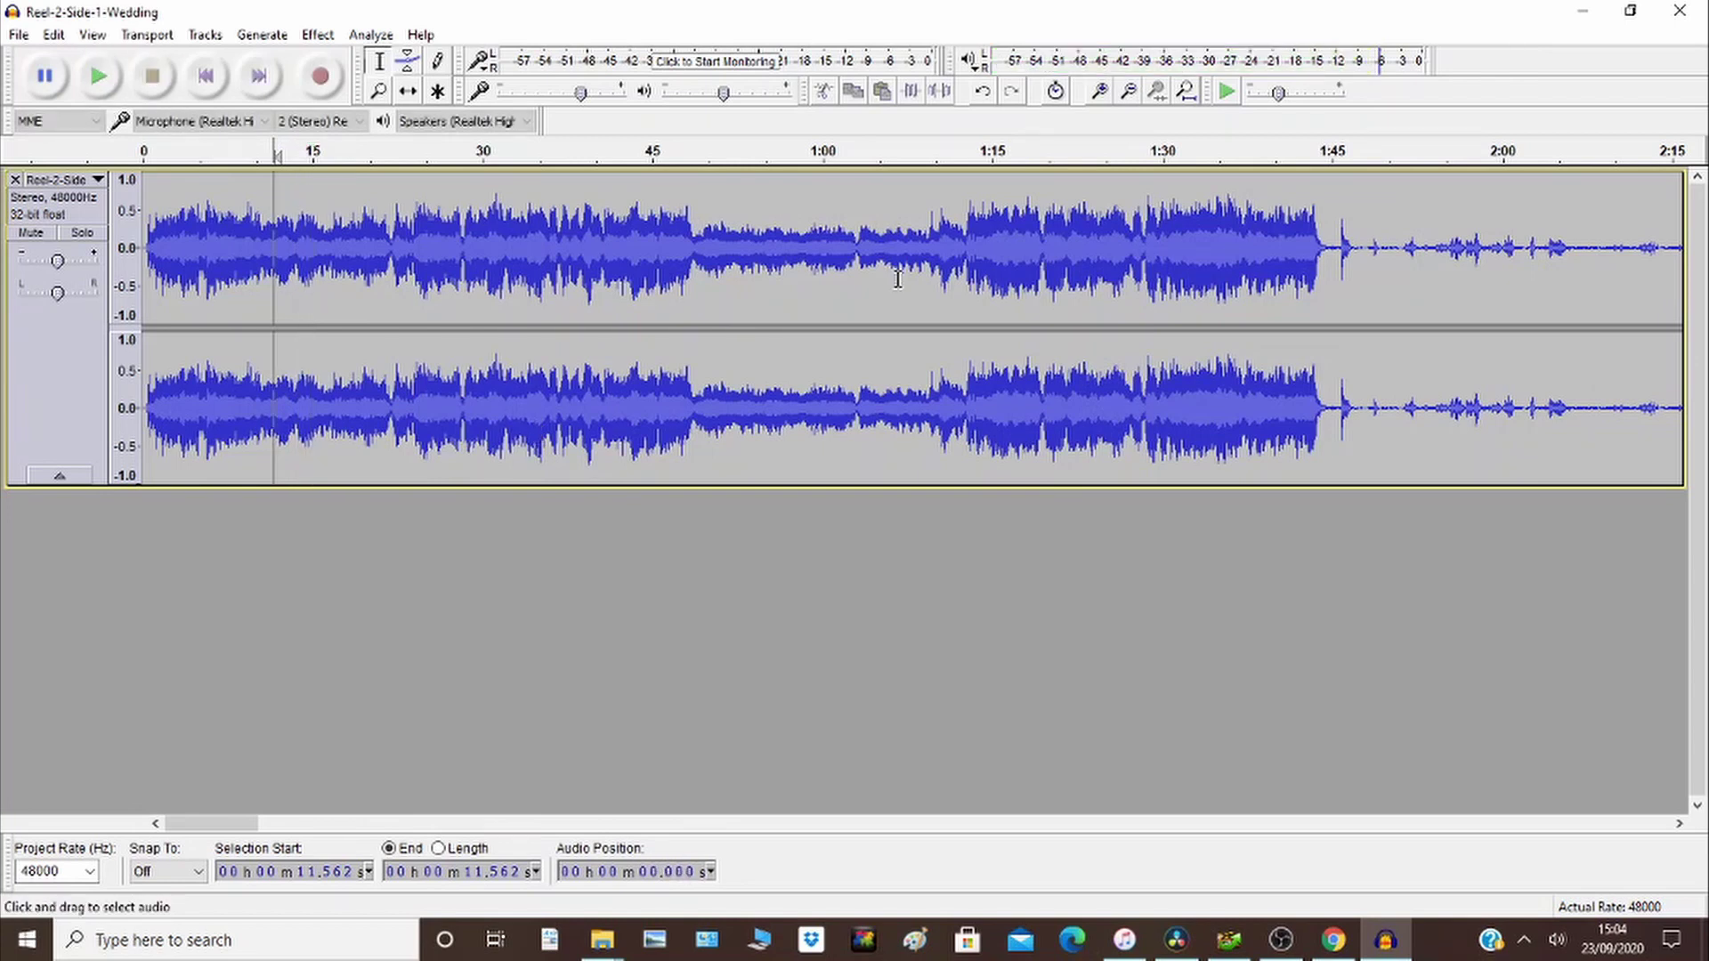
{"action": "left_click", "coordinate": [1480, 233]}
{"action": "key", "text": "space"}
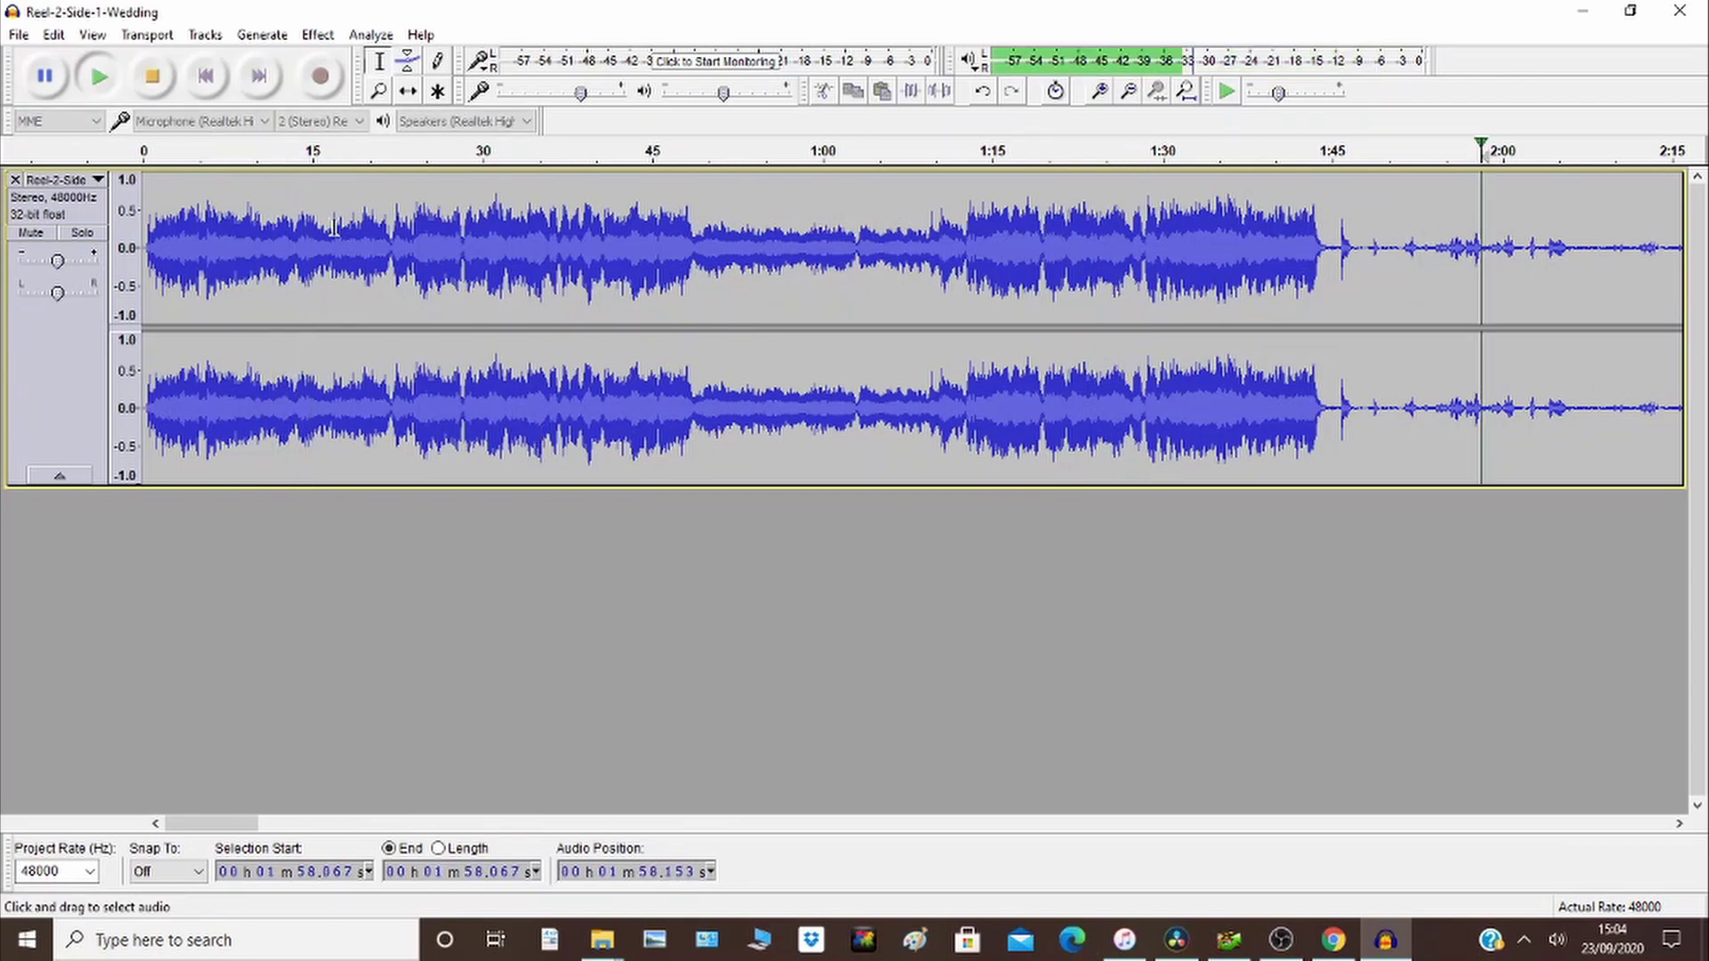
{"action": "left_click", "coordinate": [159, 80]}
{"action": "left_click_drag", "start_coordinate": [242, 824], "coordinate": [333, 841]}
{"action": "left_click", "coordinate": [534, 267]}
{"action": "key", "text": "space"}
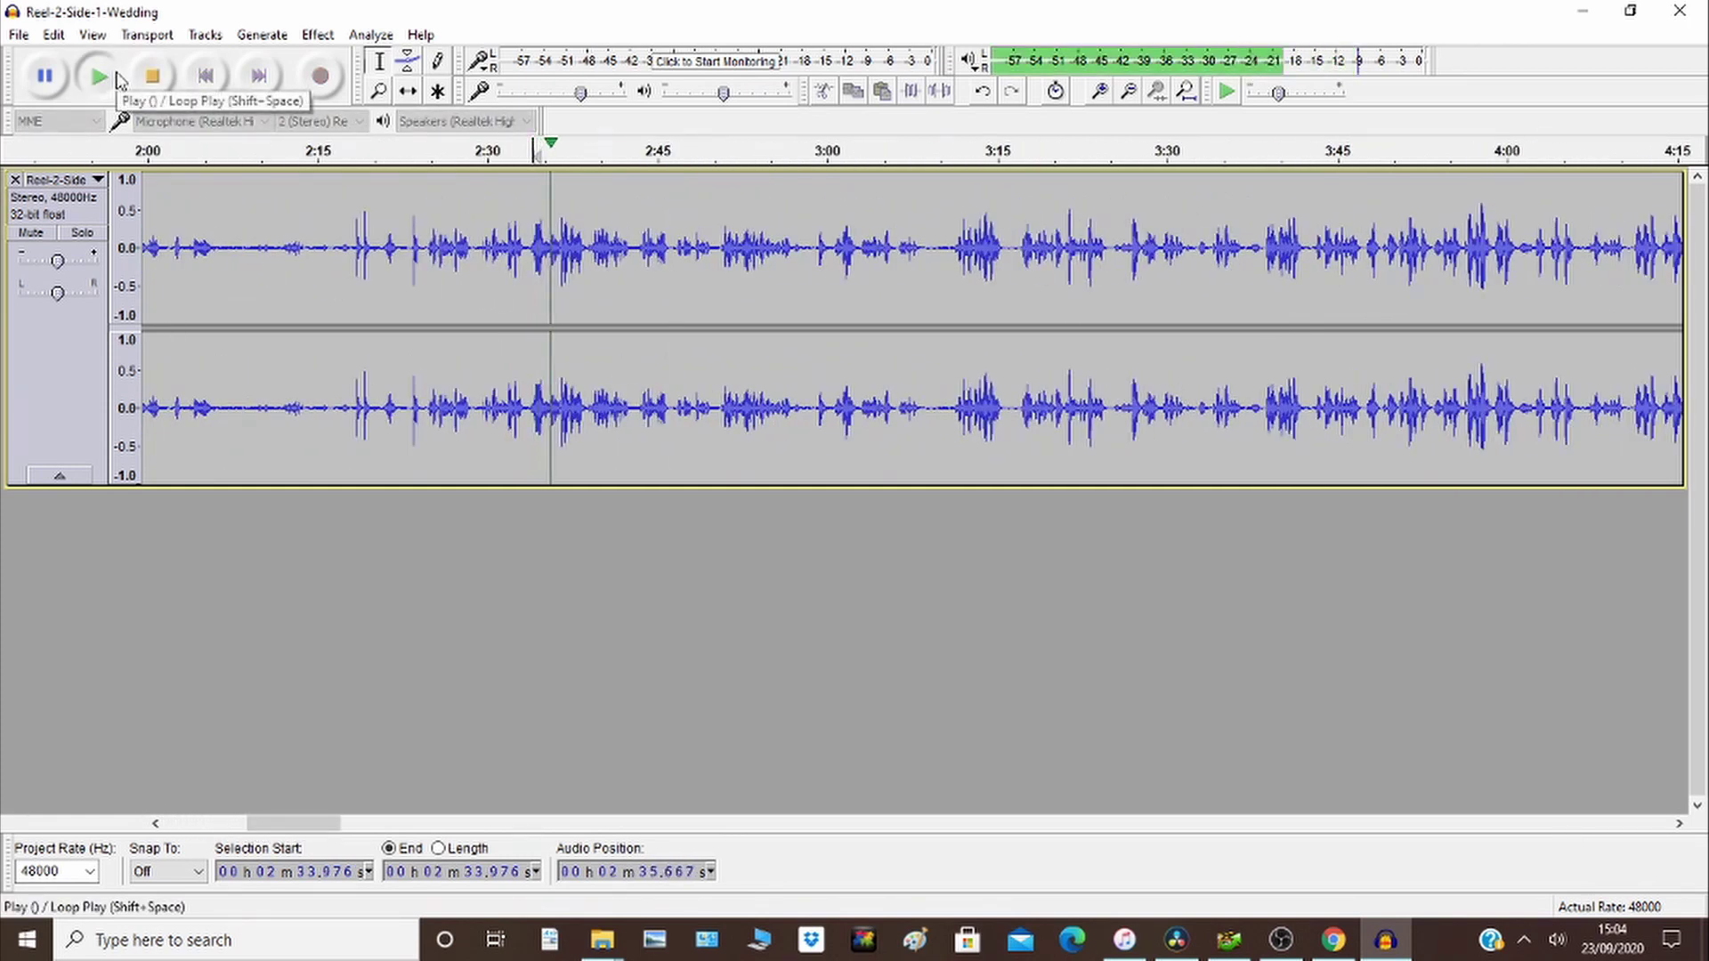
{"action": "left_click", "coordinate": [152, 76]}
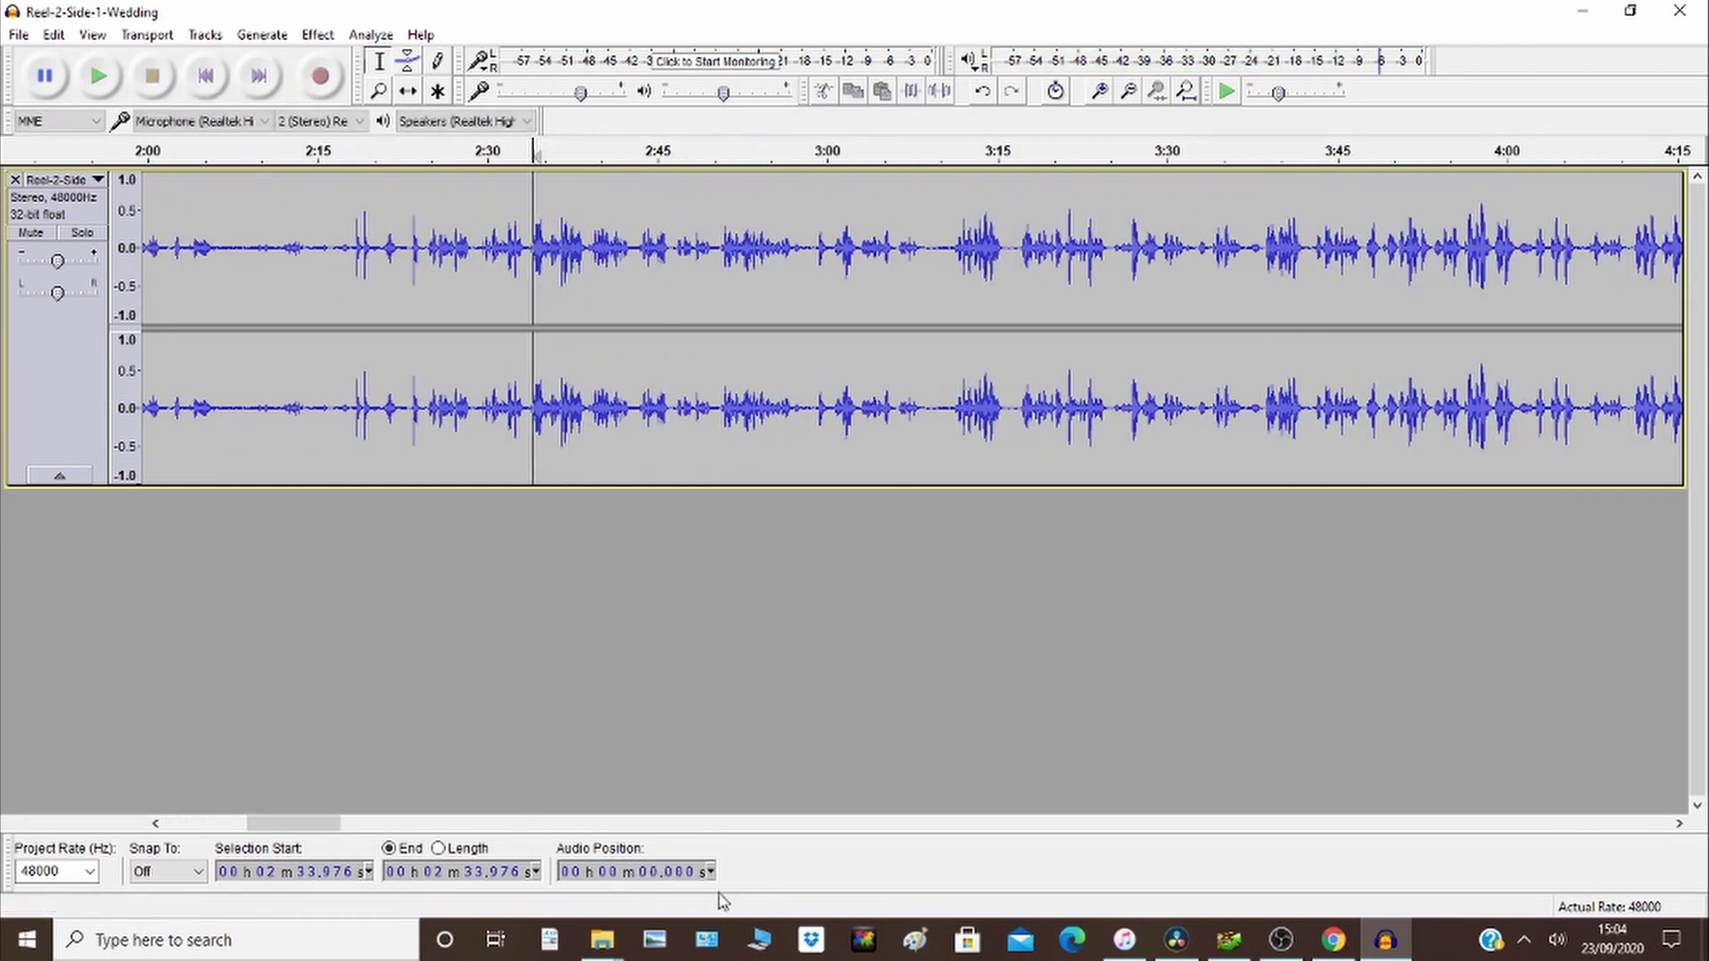
Play the cleaned audio from 19:18, then stop and scroll to the track's end
{"action": "left_click_drag", "start_coordinate": [324, 824], "coordinate": [979, 825]}
{"action": "left_click", "coordinate": [1091, 267]}
{"action": "key", "text": "space"}
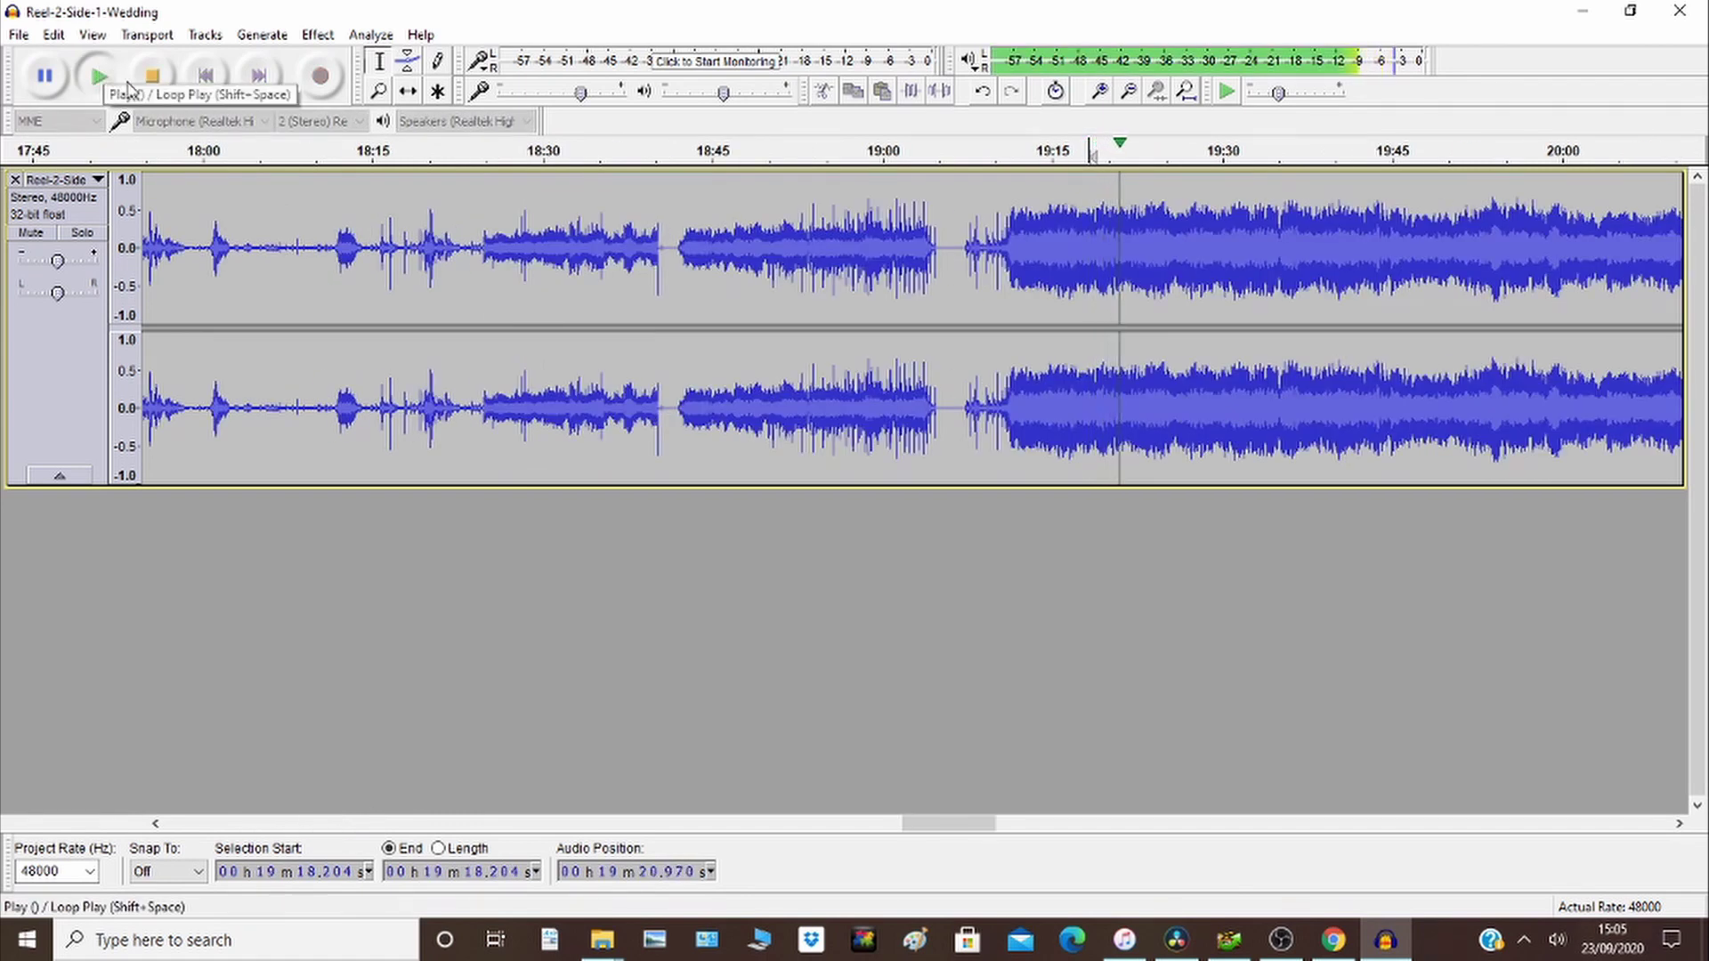
{"action": "left_click", "coordinate": [153, 76]}
{"action": "left_click_drag", "start_coordinate": [948, 824], "coordinate": [1694, 810]}
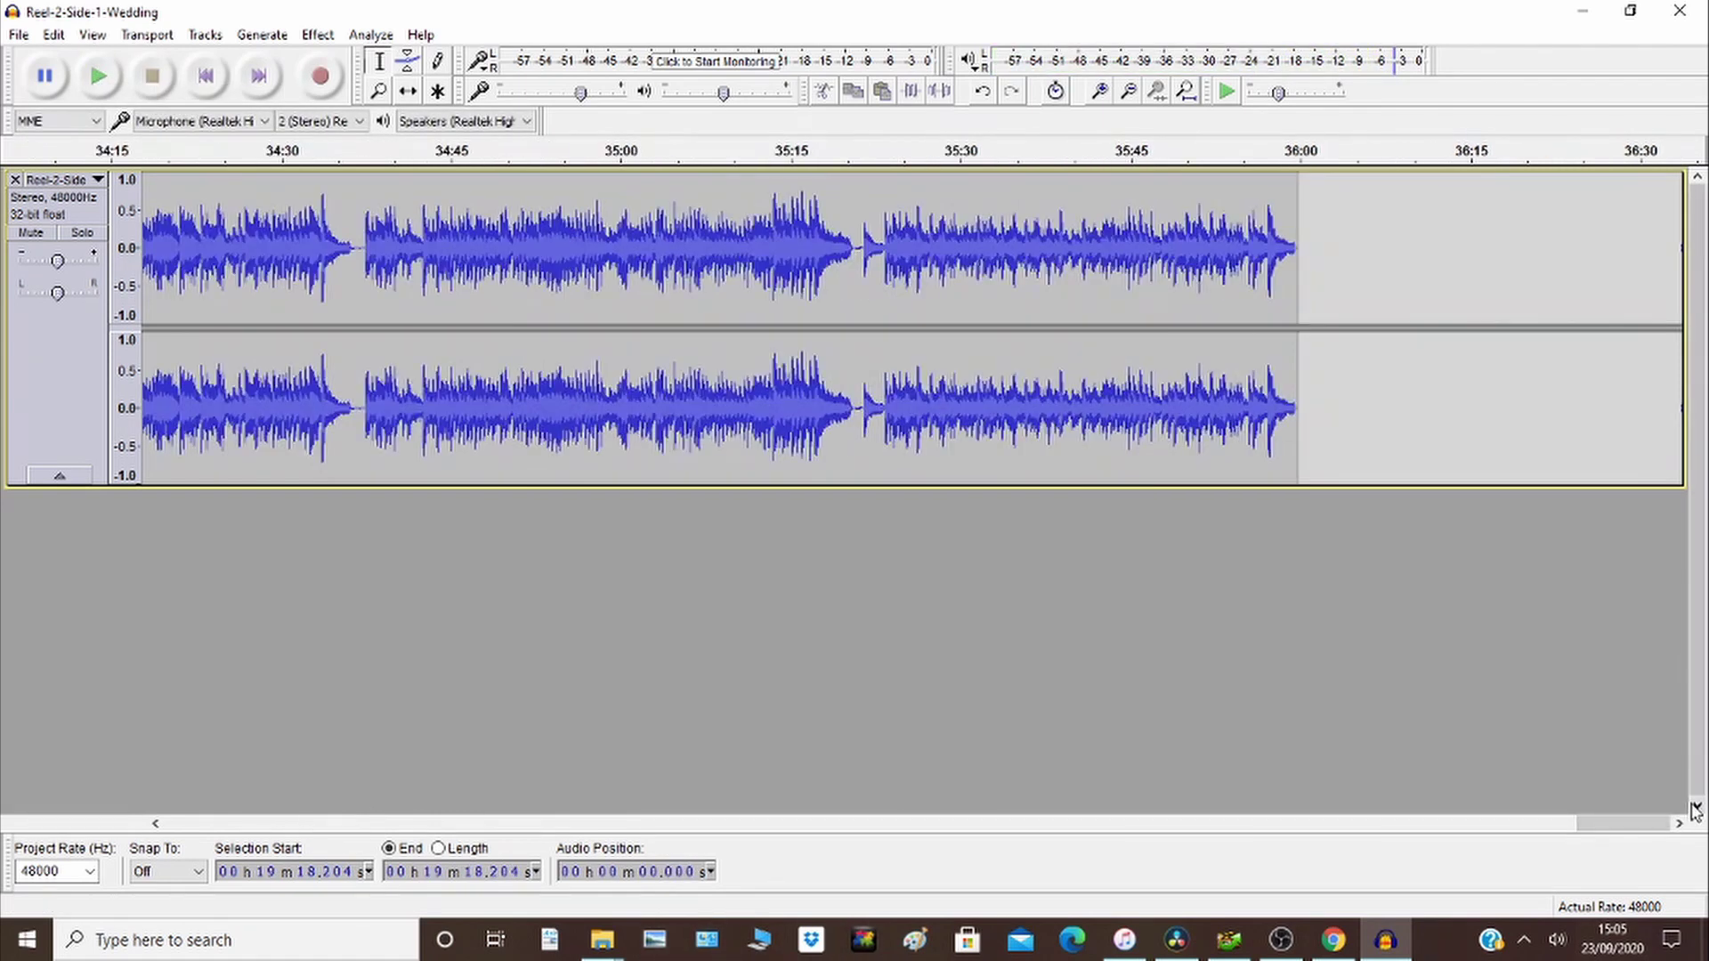